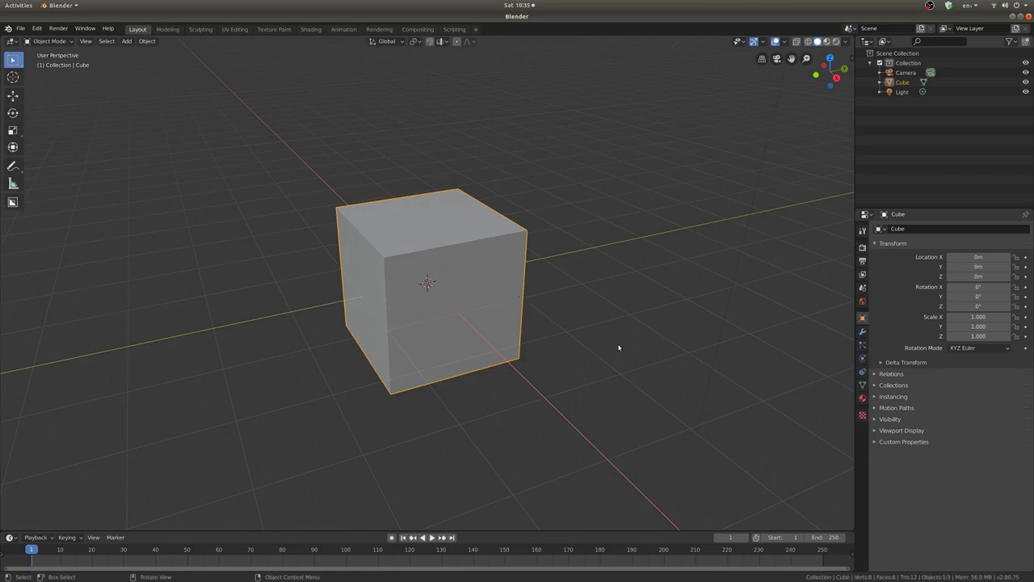
- Delete the default cube with X, leaving only the camera and light
{"action": "key", "text": "ctrl+Tab"}
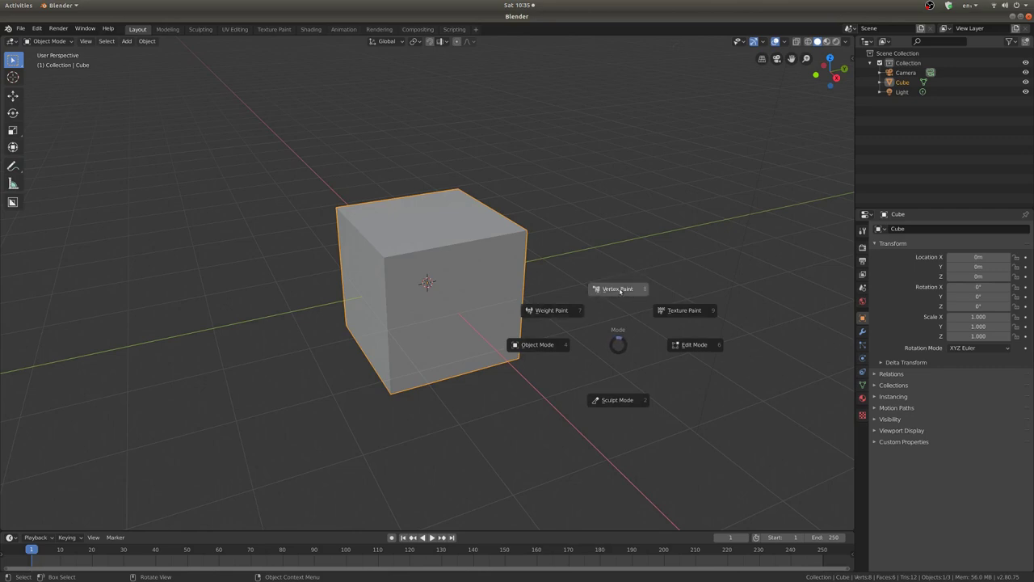
{"action": "key", "text": "Escape"}
{"action": "key", "text": "x"}
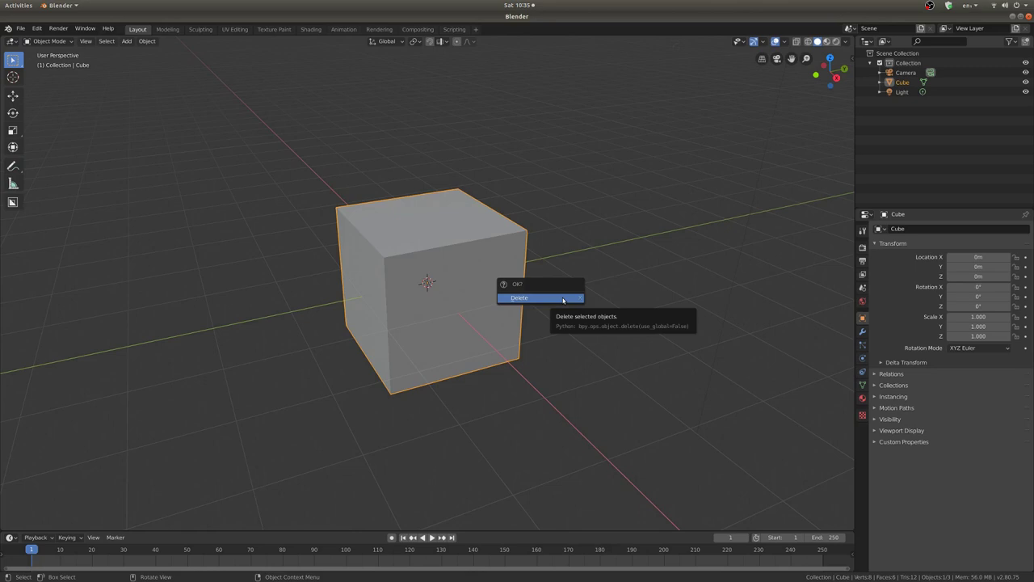
{"action": "left_click", "coordinate": [563, 299]}
- Add a plane mesh and scale it up to about 4.384
{"action": "key", "text": "shift+a"}
{"action": "mouse_move", "coordinate": [507, 294]}
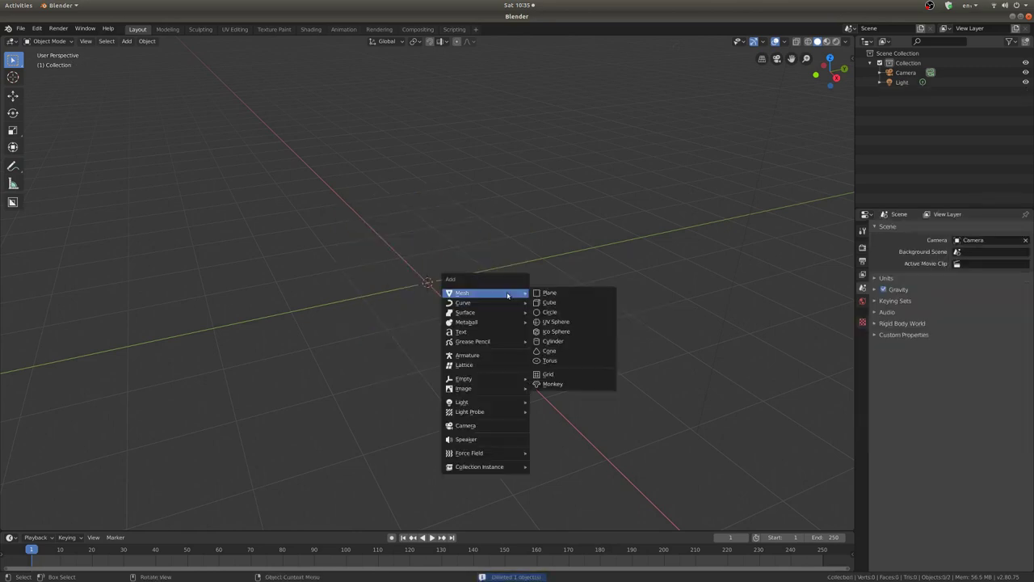
{"action": "left_click", "coordinate": [549, 292]}
{"action": "key", "text": "s"}
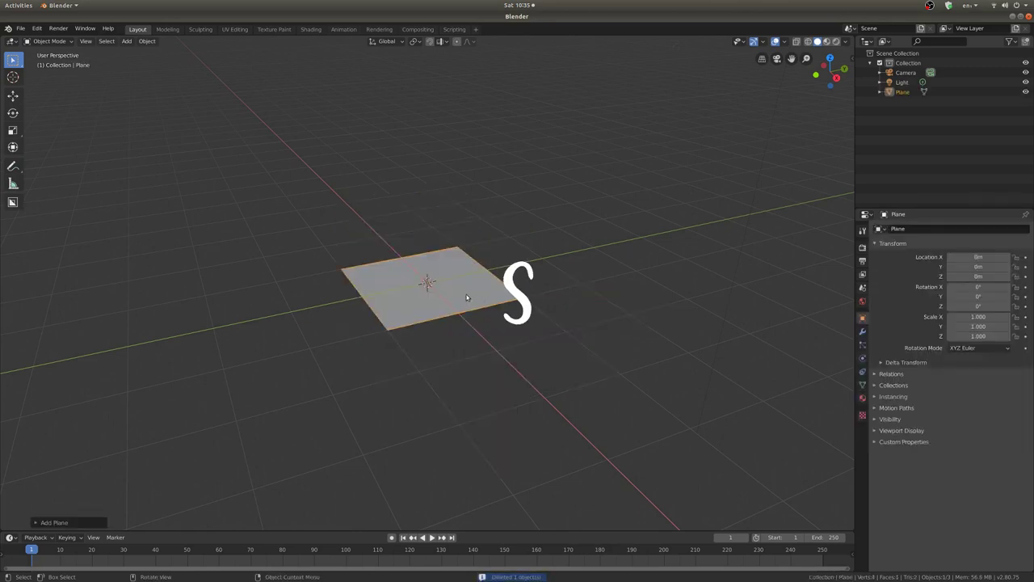
{"action": "left_click", "coordinate": [605, 312]}
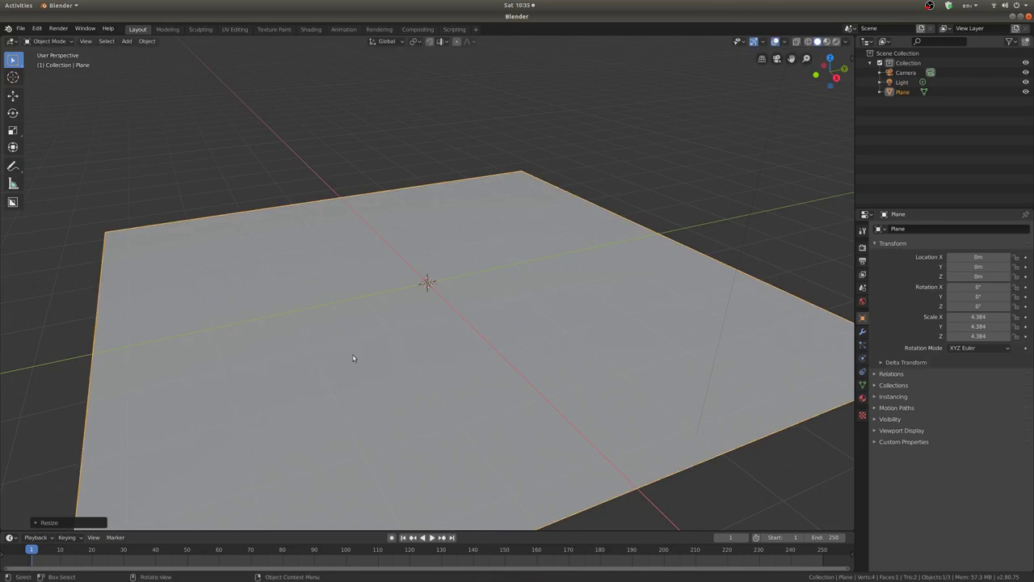
- In Edit Mode, subdivide the plane six times into a 4,225-vertex grid
{"action": "key", "text": "ctrl+Tab"}
{"action": "left_click", "coordinate": [510, 345]}
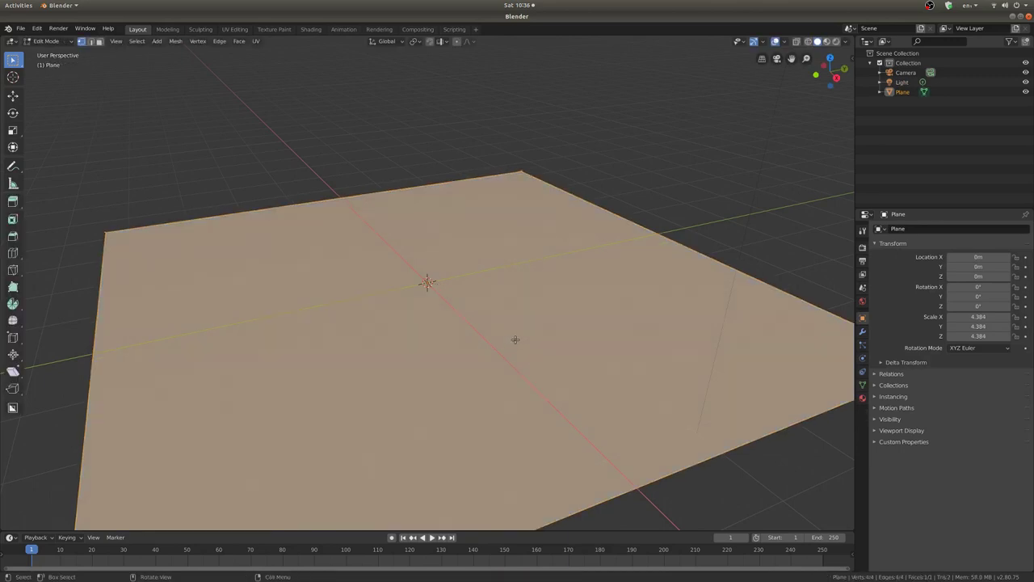
{"action": "right_click", "coordinate": [528, 205]}
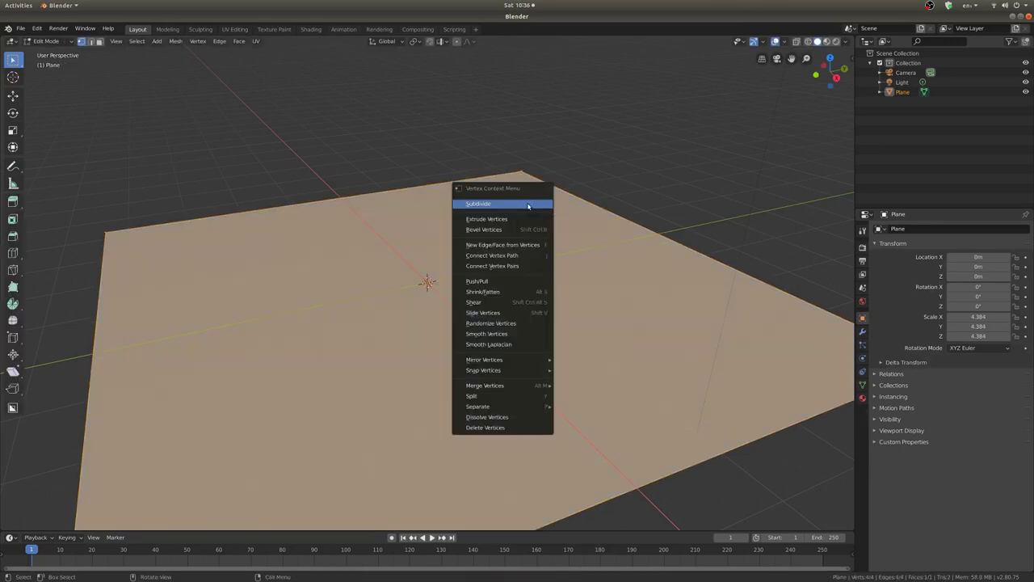
{"action": "left_click", "coordinate": [528, 204]}
{"action": "right_click", "coordinate": [529, 206]}
{"action": "left_click", "coordinate": [529, 205]}
{"action": "right_click", "coordinate": [529, 205]}
{"action": "left_click", "coordinate": [528, 205]}
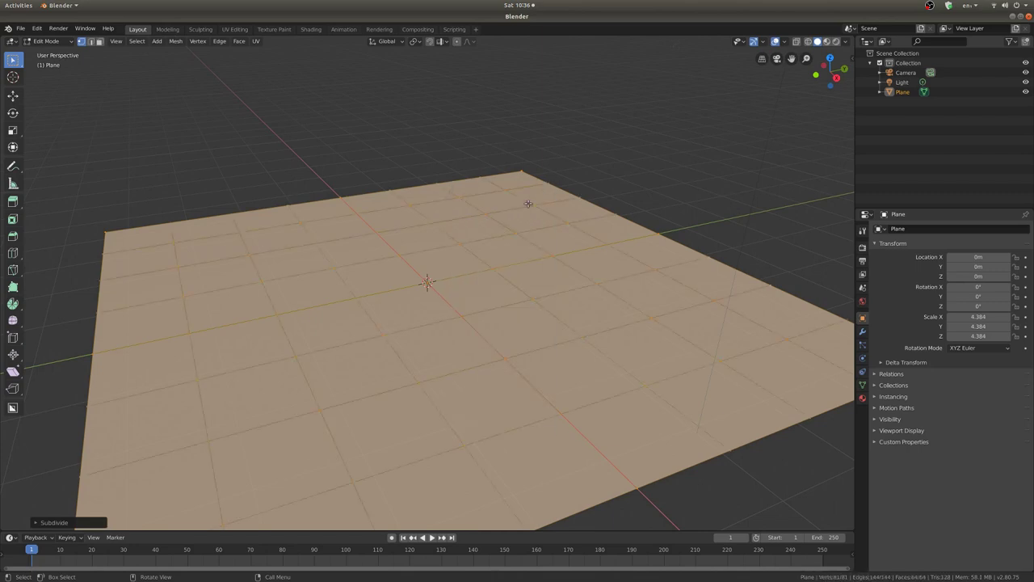
{"action": "right_click", "coordinate": [529, 205]}
{"action": "left_click", "coordinate": [527, 204]}
{"action": "right_click", "coordinate": [528, 204]}
{"action": "left_click", "coordinate": [528, 204]}
{"action": "right_click", "coordinate": [527, 202]}
{"action": "left_click", "coordinate": [528, 204]}
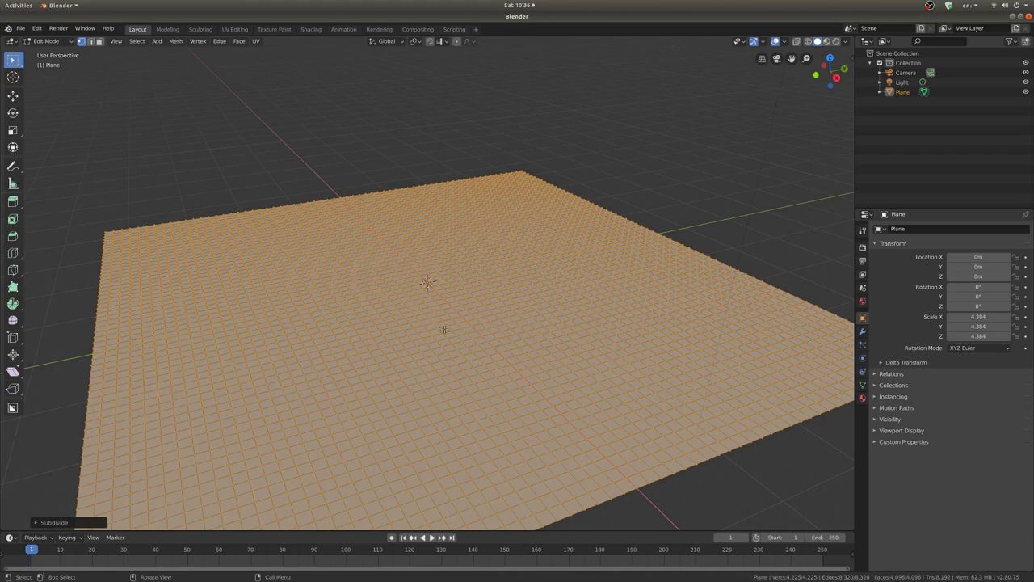
{"action": "key", "text": "ctrl+Tab"}
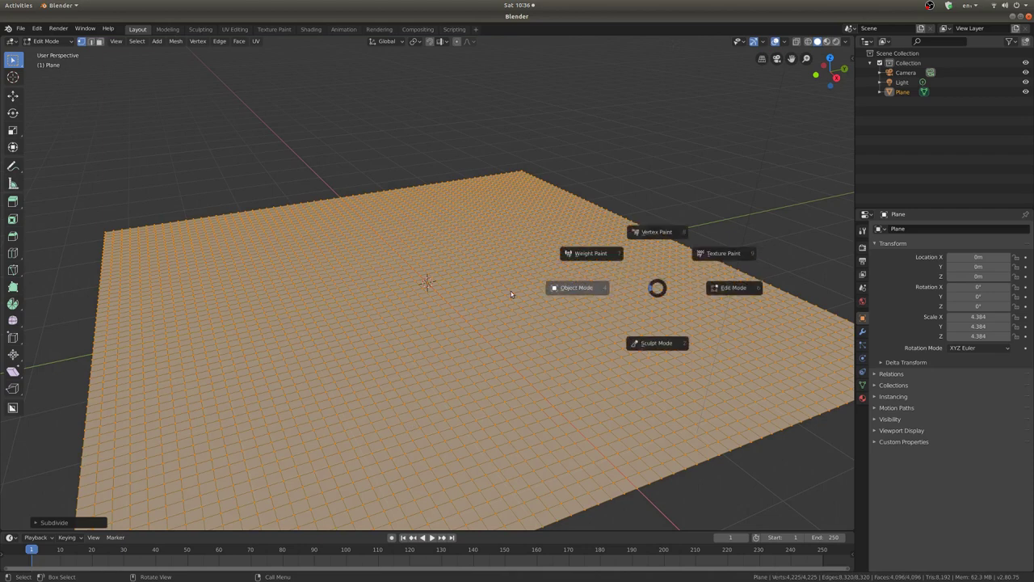
- Return to Object Mode, expand Vertex Colors in mesh data, and enter Vertex Paint mode
{"action": "left_click", "coordinate": [510, 293]}
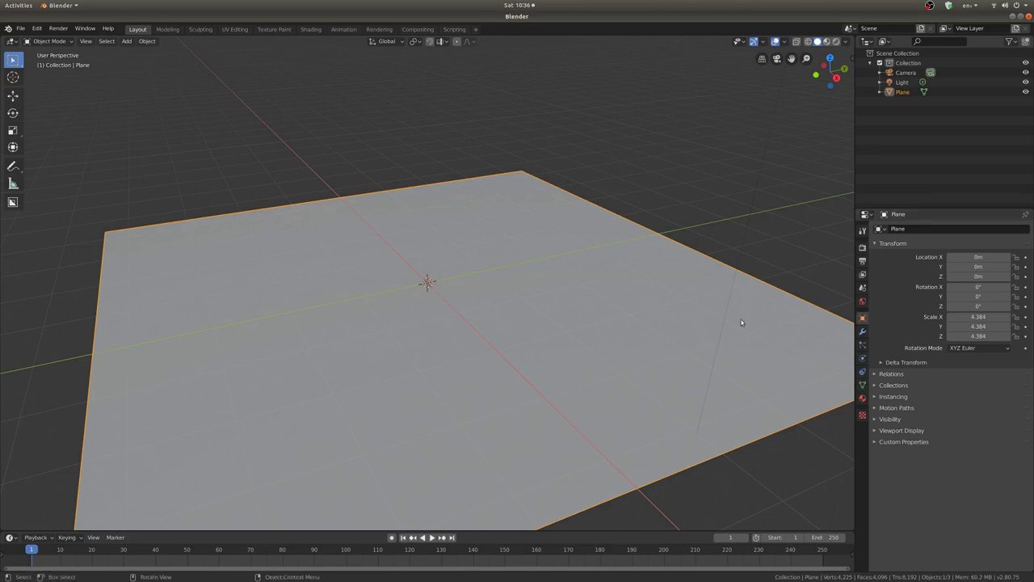
{"action": "left_click", "coordinate": [862, 386]}
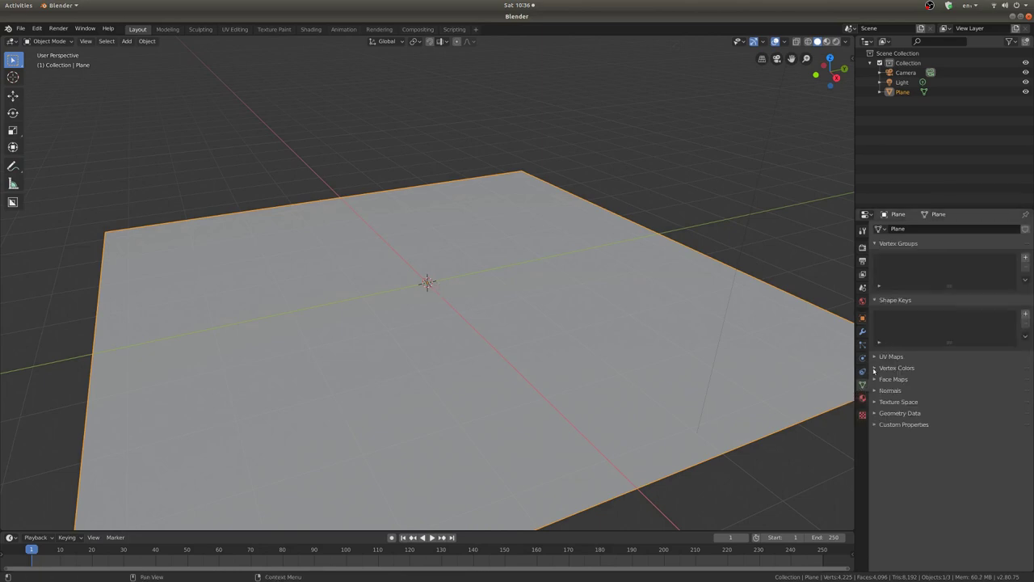
{"action": "left_click", "coordinate": [875, 367]}
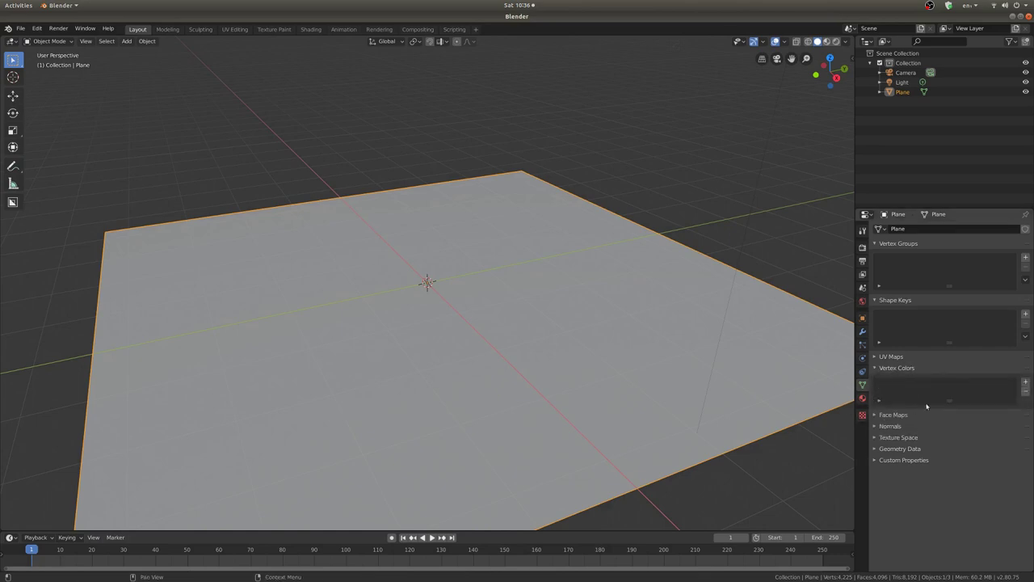
{"action": "left_click", "coordinate": [879, 301]}
{"action": "left_click", "coordinate": [876, 242]}
{"action": "key", "text": "ctrl+Tab"}
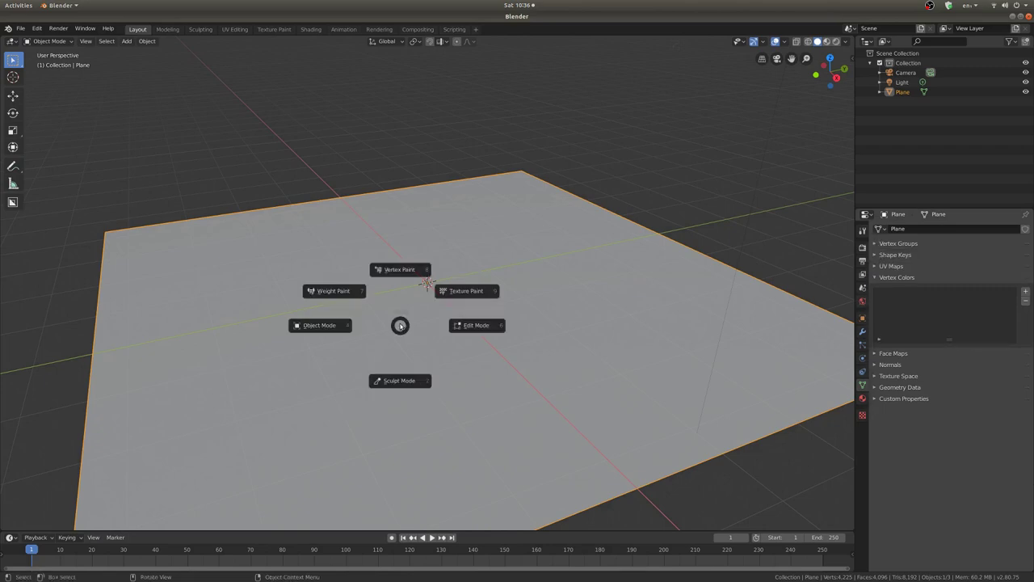
{"action": "left_click", "coordinate": [397, 235]}
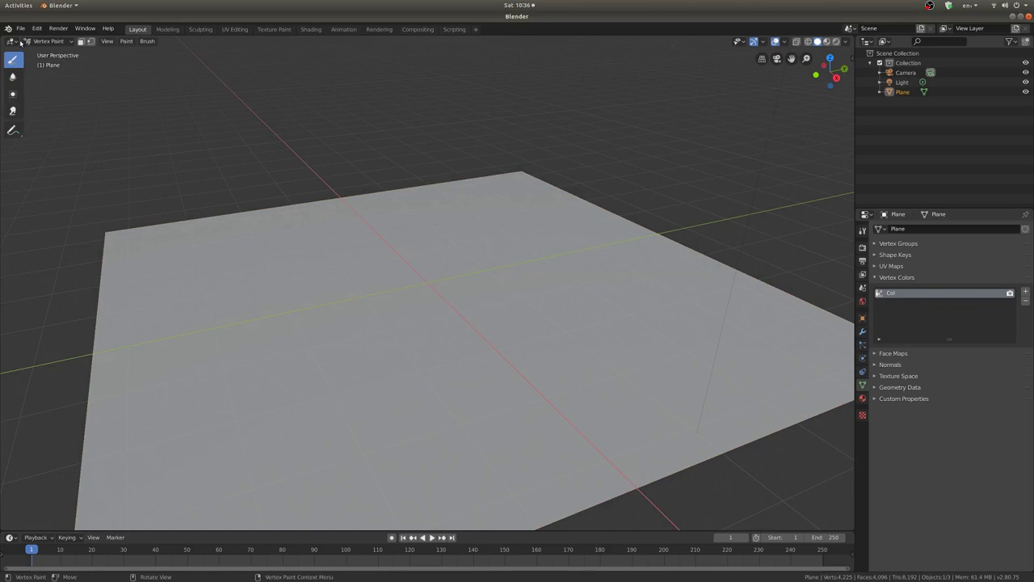
- Show the Tool Settings bar with the Draw brush's colour, radius and strength, viewing the plane from above
{"action": "left_click", "coordinate": [106, 42]}
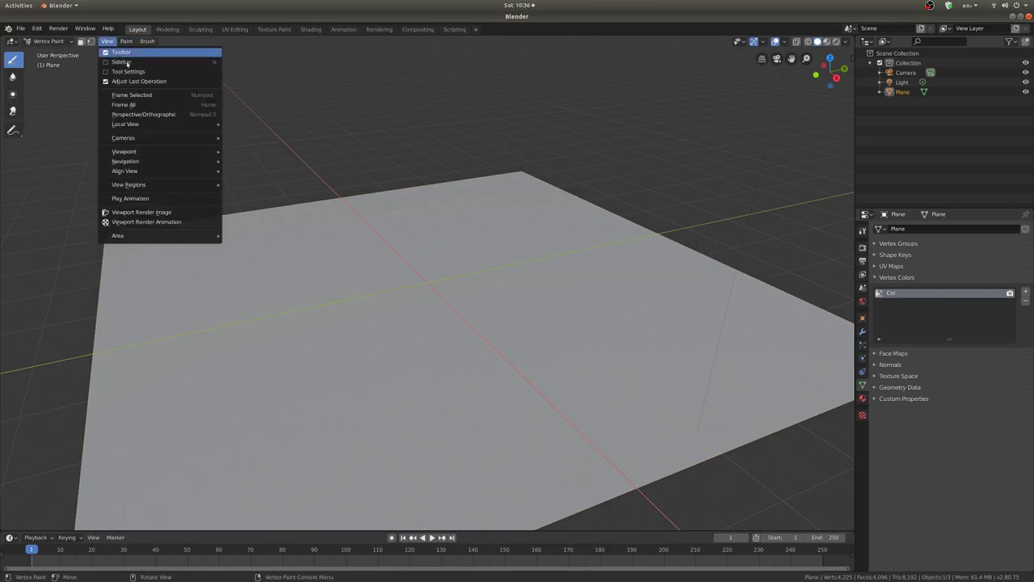
{"action": "left_click", "coordinate": [138, 73]}
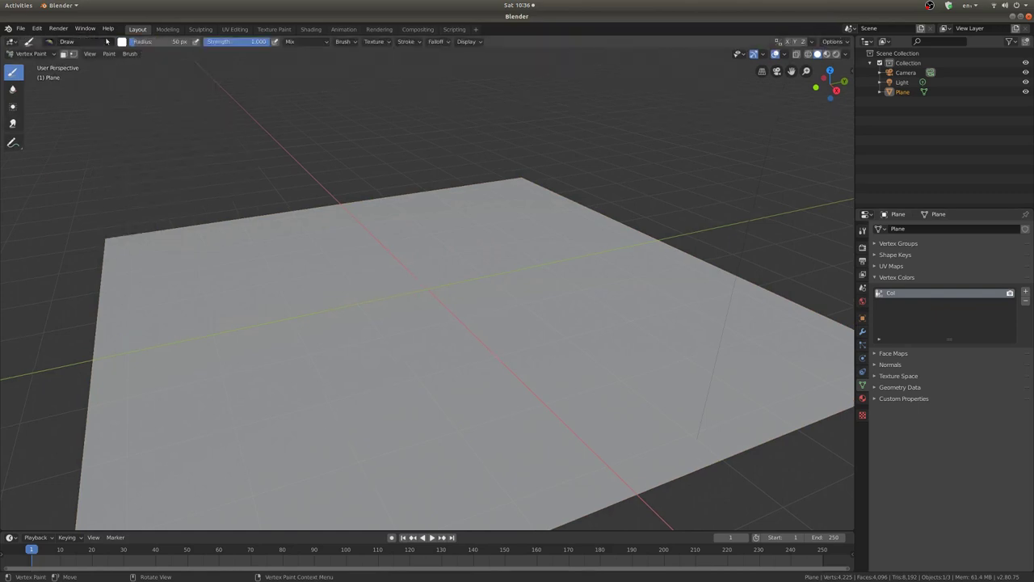
{"action": "middle_click_drag", "start_coordinate": [648, 116], "coordinate": [633, 146]}
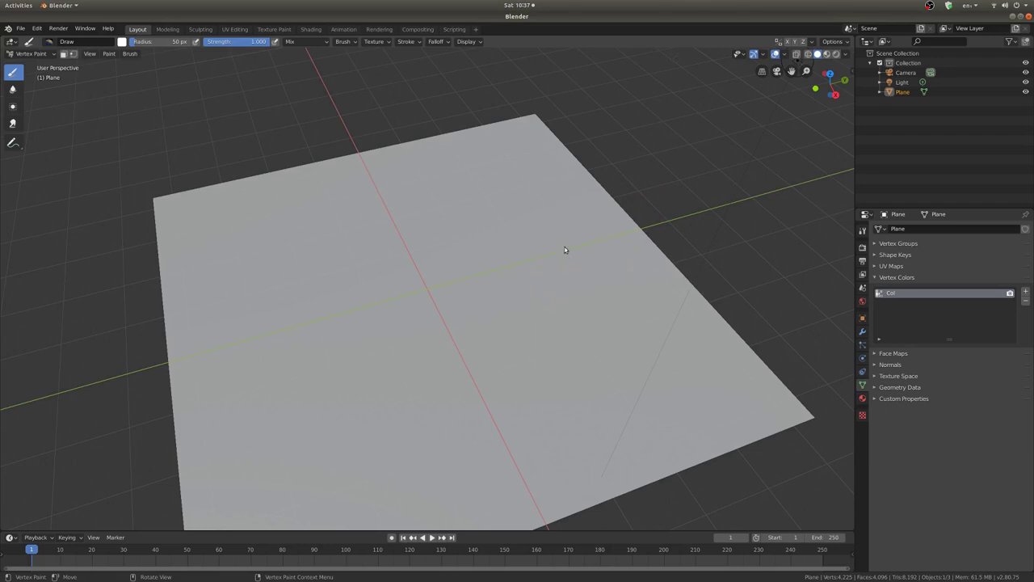
{"action": "middle_click_drag", "start_coordinate": [586, 244], "coordinate": [509, 336]}
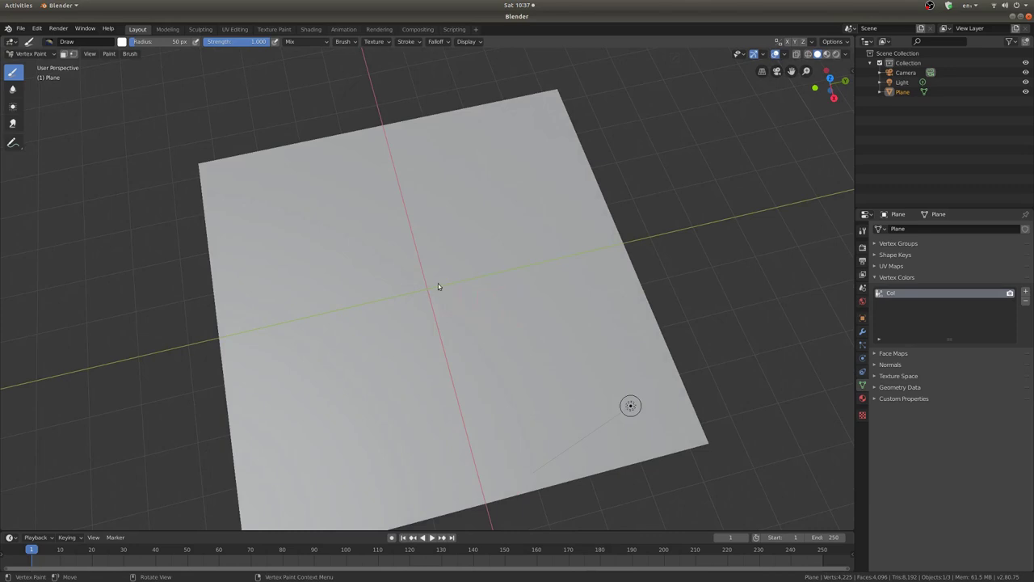
{"action": "mouse_move", "coordinate": [452, 352]}
{"action": "middle_mouse_down"}
{"action": "mouse_move", "coordinate": [619, 197]}
{"action": "mouse_move", "coordinate": [610, 181]}
{"action": "mouse_move", "coordinate": [619, 173]}
{"action": "middle_mouse_up"}
- Paint the plane's lower half orange with a 199 px brush radius
{"action": "right_click", "coordinate": [669, 161]}
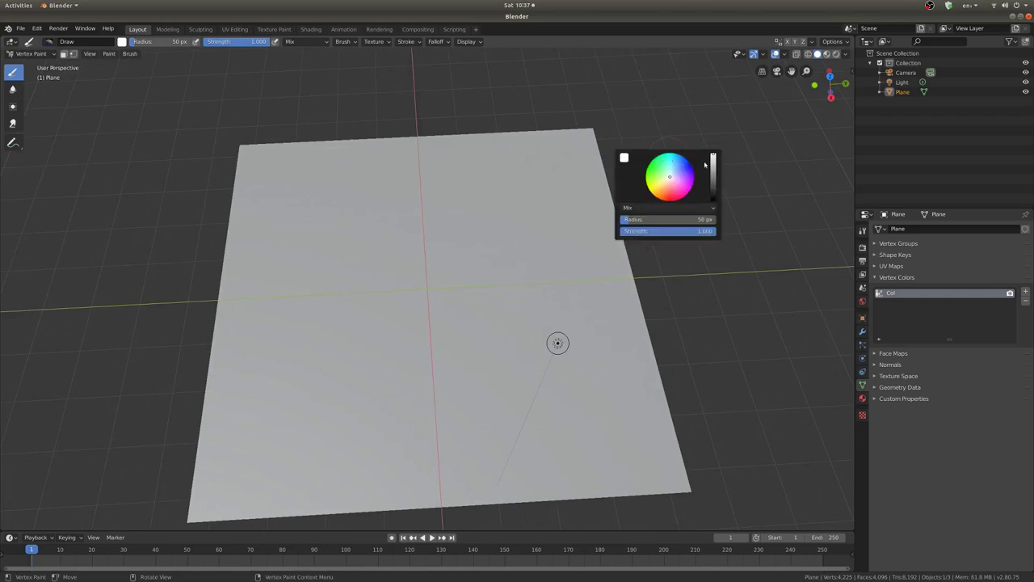
{"action": "left_click", "coordinate": [661, 187]}
{"action": "left_click", "coordinate": [659, 194]}
{"action": "mouse_move", "coordinate": [207, 512]}
{"action": "left_mouse_down"}
{"action": "mouse_move", "coordinate": [731, 291]}
{"action": "mouse_move", "coordinate": [501, 388]}
{"action": "mouse_move", "coordinate": [172, 492]}
{"action": "mouse_move", "coordinate": [651, 339]}
{"action": "left_mouse_up"}
{"action": "scroll", "coordinate": [363, 185], "scroll_direction": "down", "scroll_amount": 1}
{"action": "left_click_drag", "start_coordinate": [162, 41], "coordinate": [317, 57]}
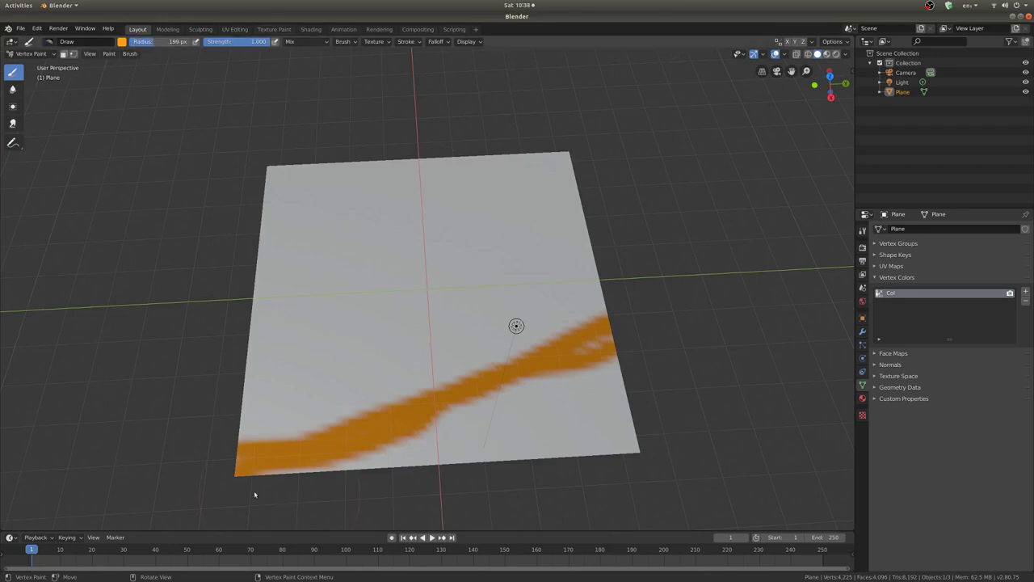
{"action": "mouse_move", "coordinate": [277, 482]}
{"action": "left_mouse_down"}
{"action": "mouse_move", "coordinate": [683, 356]}
{"action": "mouse_move", "coordinate": [555, 451]}
{"action": "mouse_move", "coordinate": [225, 469]}
{"action": "mouse_move", "coordinate": [347, 432]}
{"action": "mouse_move", "coordinate": [717, 261]}
{"action": "left_mouse_up"}
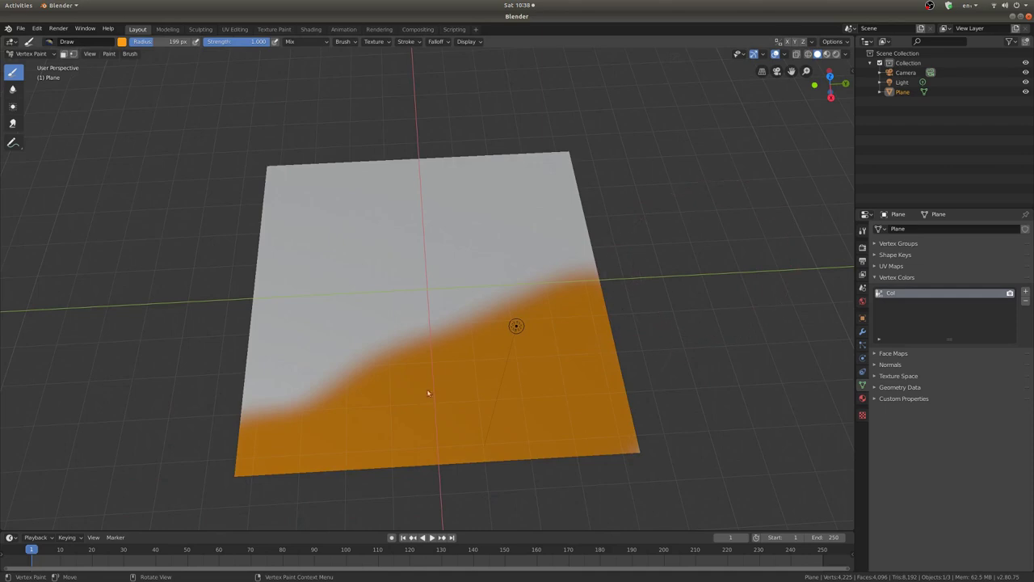
{"action": "mouse_move", "coordinate": [429, 394]}
{"action": "left_mouse_down"}
{"action": "mouse_move", "coordinate": [186, 461]}
{"action": "mouse_move", "coordinate": [304, 431]}
{"action": "mouse_move", "coordinate": [675, 270]}
{"action": "mouse_move", "coordinate": [723, 236]}
{"action": "left_mouse_up"}
- Paint blue across the top and a green band through the middle
{"action": "key", "text": "x"}
{"action": "mouse_move", "coordinate": [566, 178]}
{"action": "left_mouse_down"}
{"action": "mouse_move", "coordinate": [243, 215]}
{"action": "mouse_move", "coordinate": [558, 154]}
{"action": "mouse_move", "coordinate": [247, 277]}
{"action": "mouse_move", "coordinate": [373, 249]}
{"action": "mouse_move", "coordinate": [242, 323]}
{"action": "mouse_move", "coordinate": [667, 143]}
{"action": "left_mouse_up"}
{"action": "right_click", "coordinate": [676, 146]}
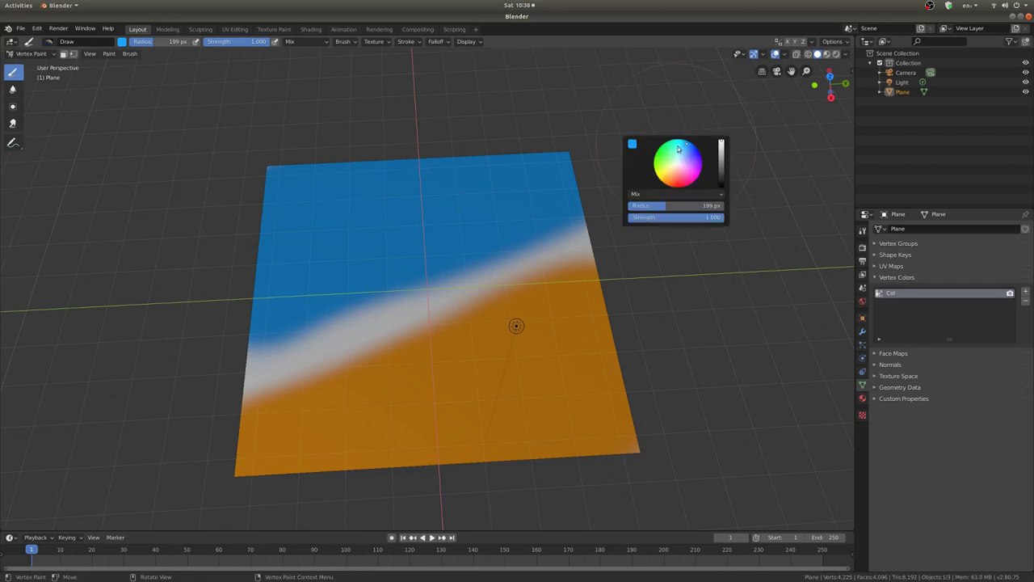
{"action": "left_click", "coordinate": [664, 162]}
{"action": "left_click_drag", "start_coordinate": [210, 396], "coordinate": [653, 230]}
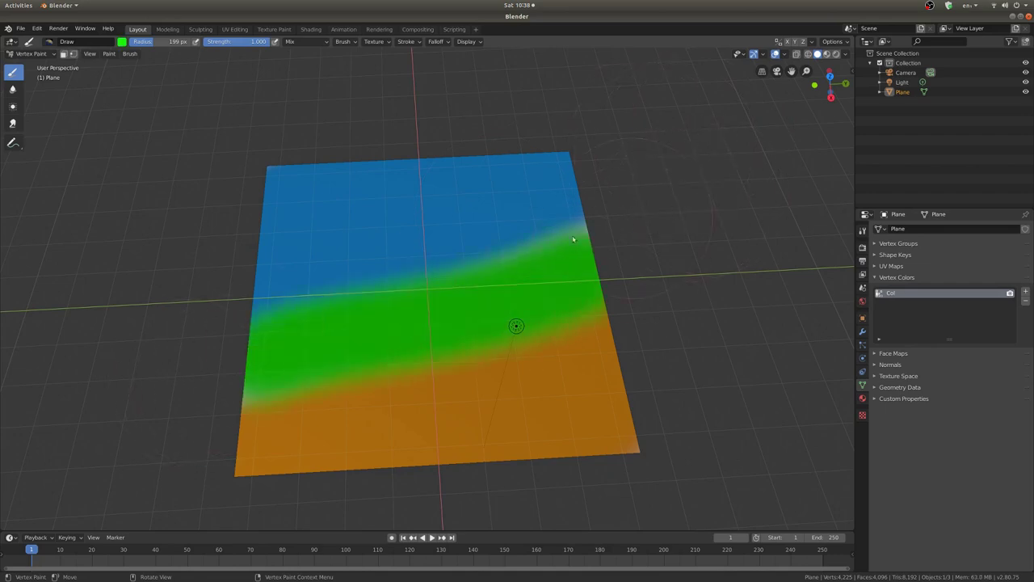
{"action": "mouse_move", "coordinate": [572, 239]}
{"action": "left_mouse_down"}
{"action": "mouse_move", "coordinate": [233, 354]}
{"action": "mouse_move", "coordinate": [155, 396]}
{"action": "left_mouse_up"}
{"action": "middle_click_drag", "start_coordinate": [622, 242], "coordinate": [450, 266]}
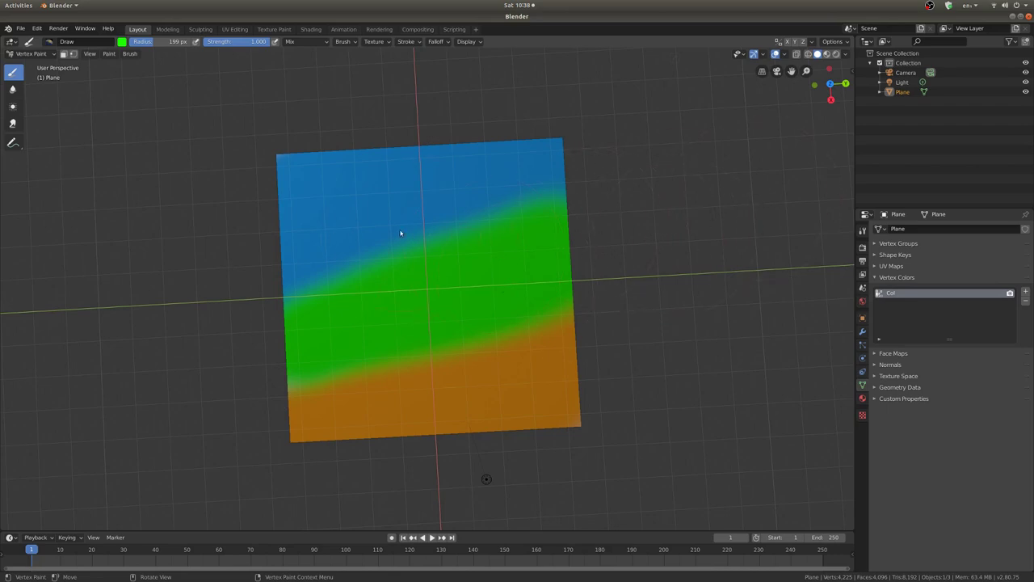
- Add a second vertex colour layer, Col.001, and fill it with white
{"action": "left_click", "coordinate": [1026, 292]}
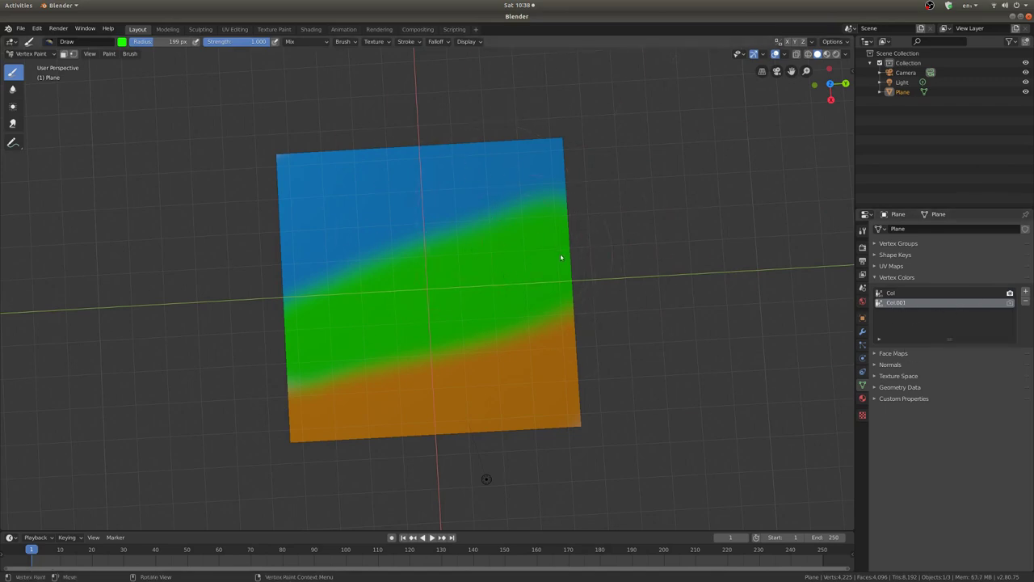
{"action": "right_click", "coordinate": [647, 232]}
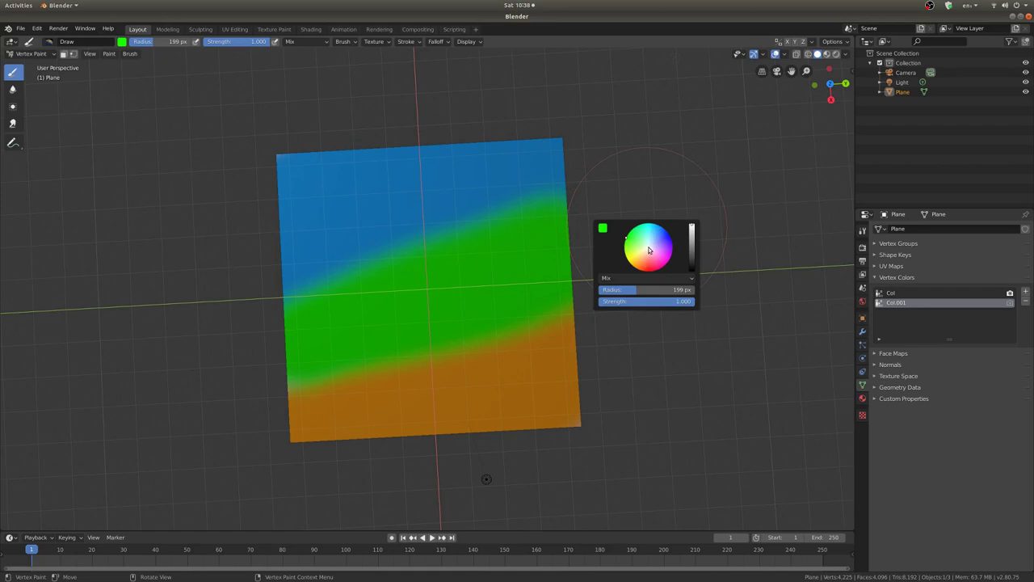
{"action": "left_click", "coordinate": [648, 248]}
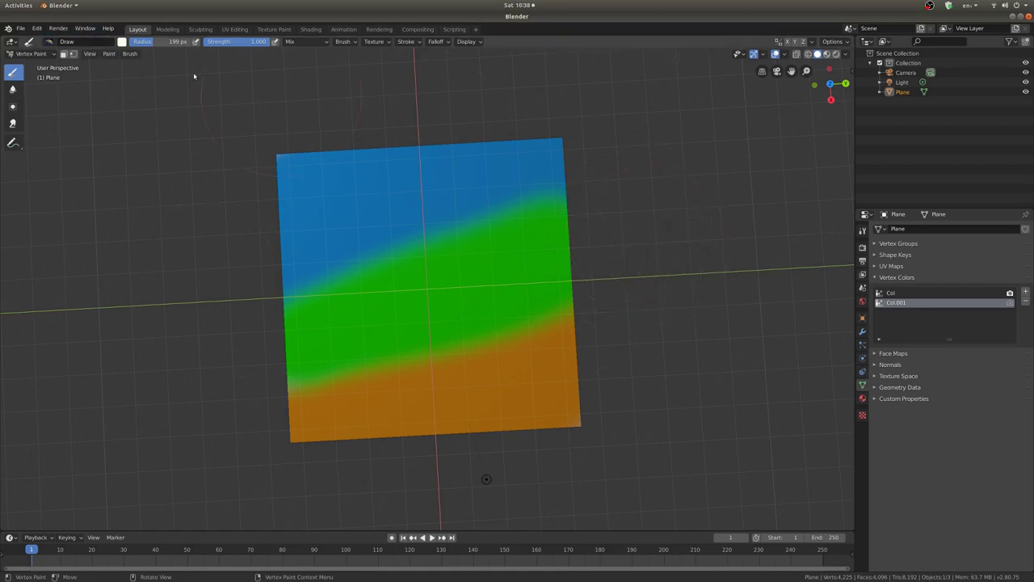
{"action": "left_click", "coordinate": [108, 54]}
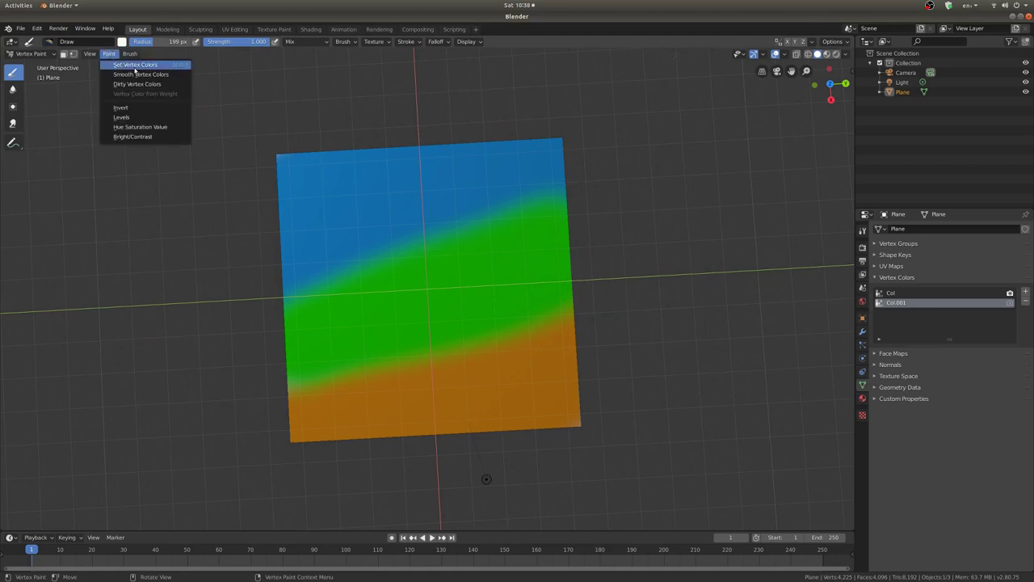
{"action": "left_click", "coordinate": [135, 66]}
- Fill the whole Col.001 layer with solid green using Shift+K
{"action": "left_click", "coordinate": [111, 53]}
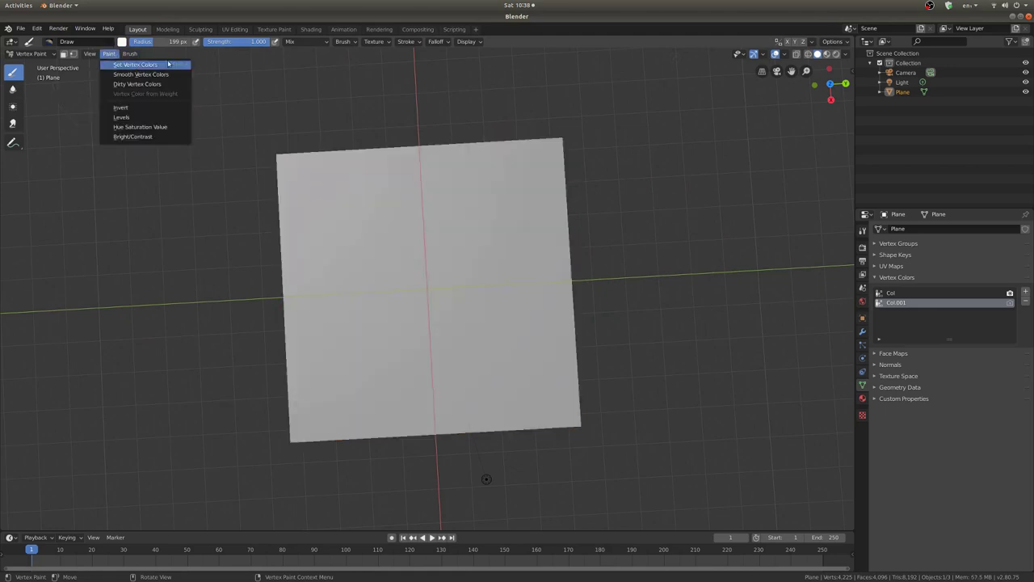
{"action": "right_click", "coordinate": [682, 243]}
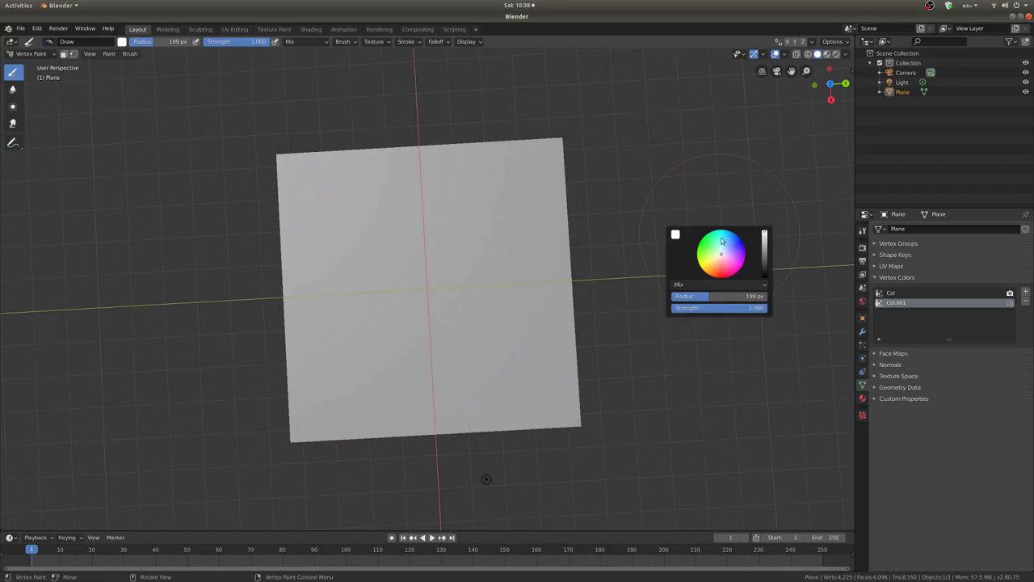
{"action": "left_click", "coordinate": [712, 251]}
{"action": "key", "text": "shift+k"}
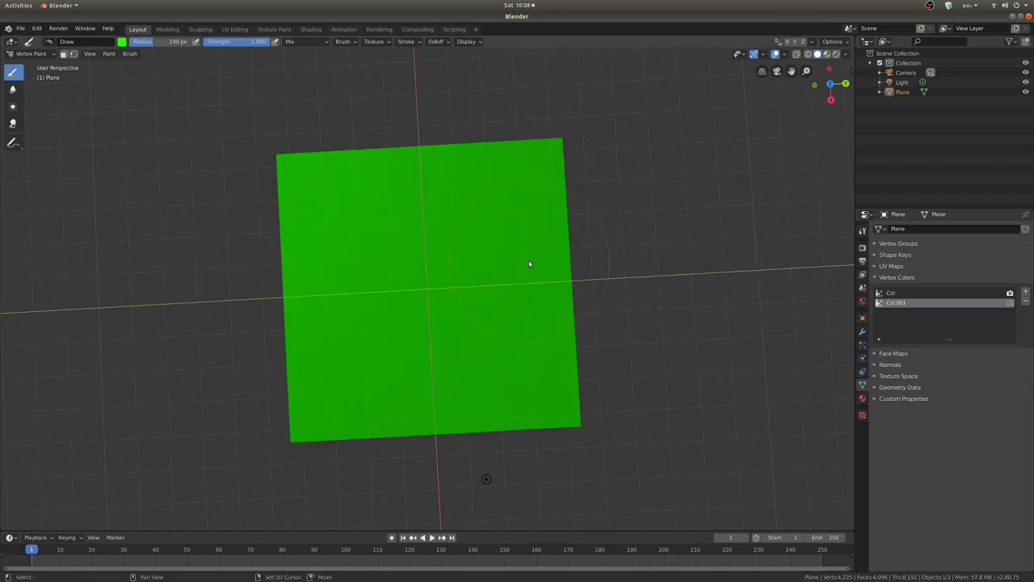
- Fill the whole plane with white
{"action": "right_click", "coordinate": [670, 231]}
{"action": "left_click", "coordinate": [665, 257]}
{"action": "left_click", "coordinate": [670, 249]}
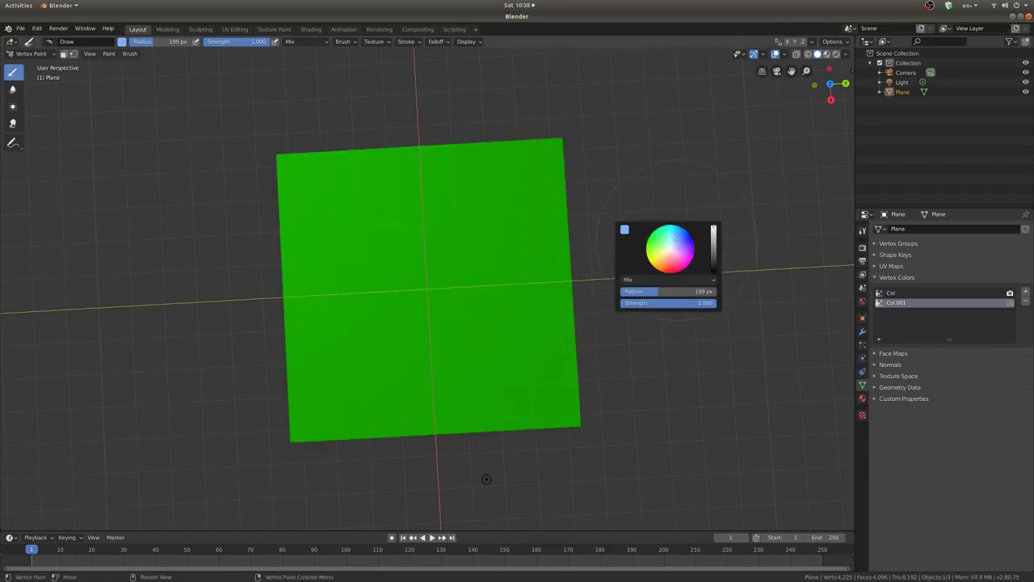
{"action": "key", "text": "shift+k"}
- Paint magenta along all four edges of the plane
{"action": "key", "text": "x"}
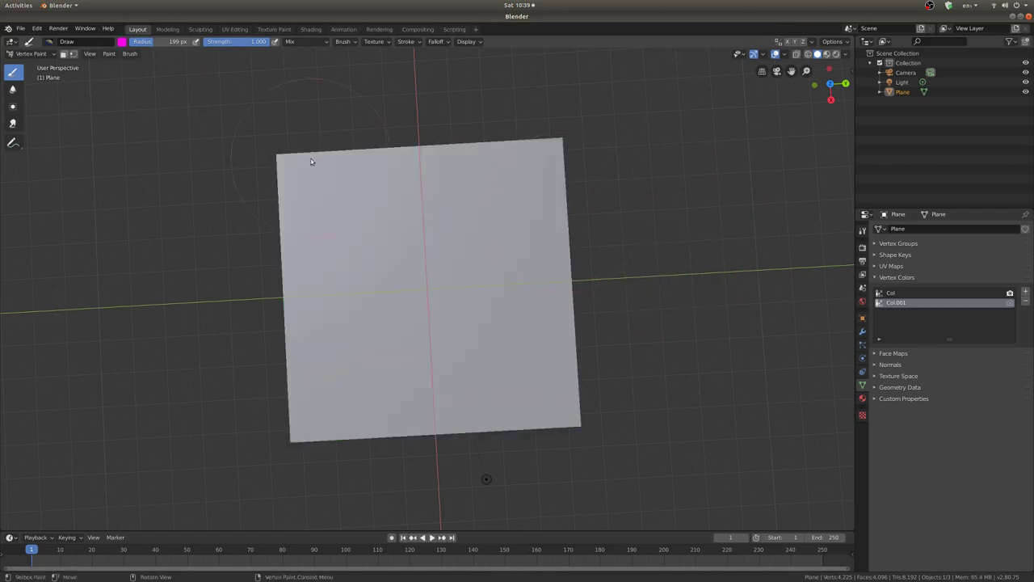
{"action": "mouse_move", "coordinate": [310, 161]}
{"action": "left_mouse_down"}
{"action": "mouse_move", "coordinate": [330, 458]}
{"action": "mouse_move", "coordinate": [358, 471]}
{"action": "left_mouse_up"}
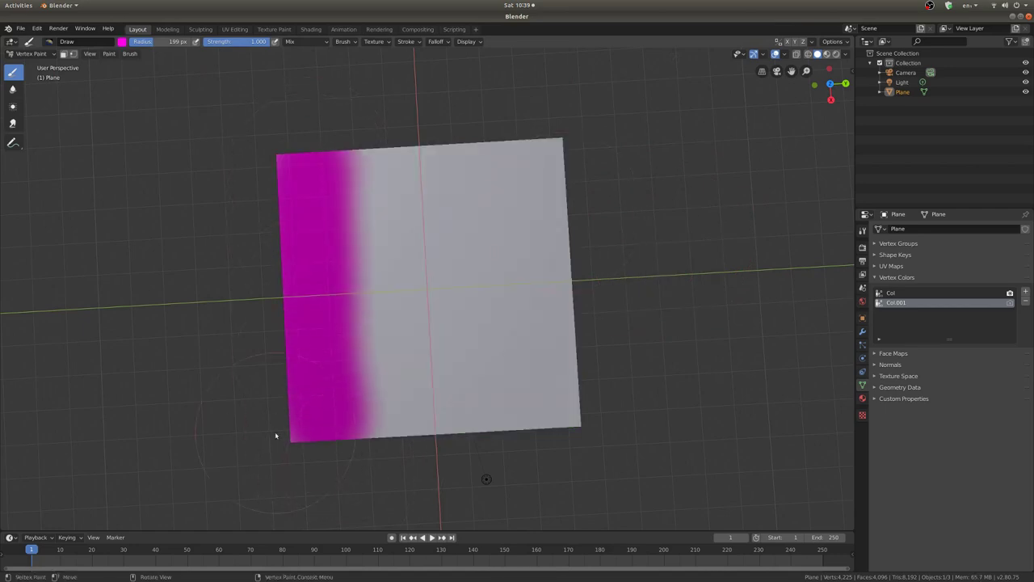
{"action": "left_click_drag", "start_coordinate": [275, 436], "coordinate": [632, 422]}
{"action": "left_click_drag", "start_coordinate": [554, 446], "coordinate": [543, 74]}
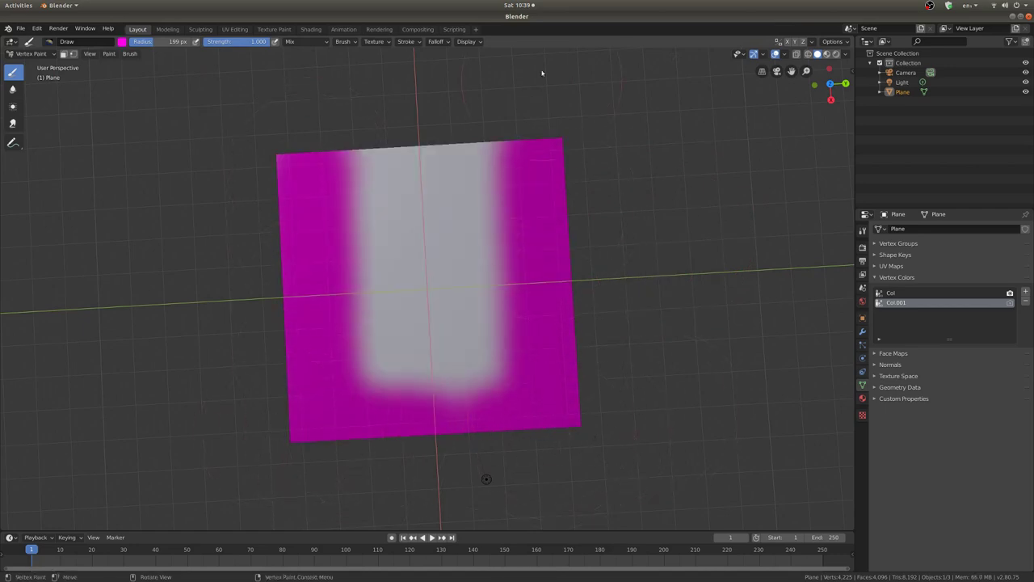
{"action": "mouse_move", "coordinate": [604, 142]}
{"action": "left_mouse_down"}
{"action": "mouse_move", "coordinate": [299, 175]}
{"action": "mouse_move", "coordinate": [402, 176]}
{"action": "left_mouse_up"}
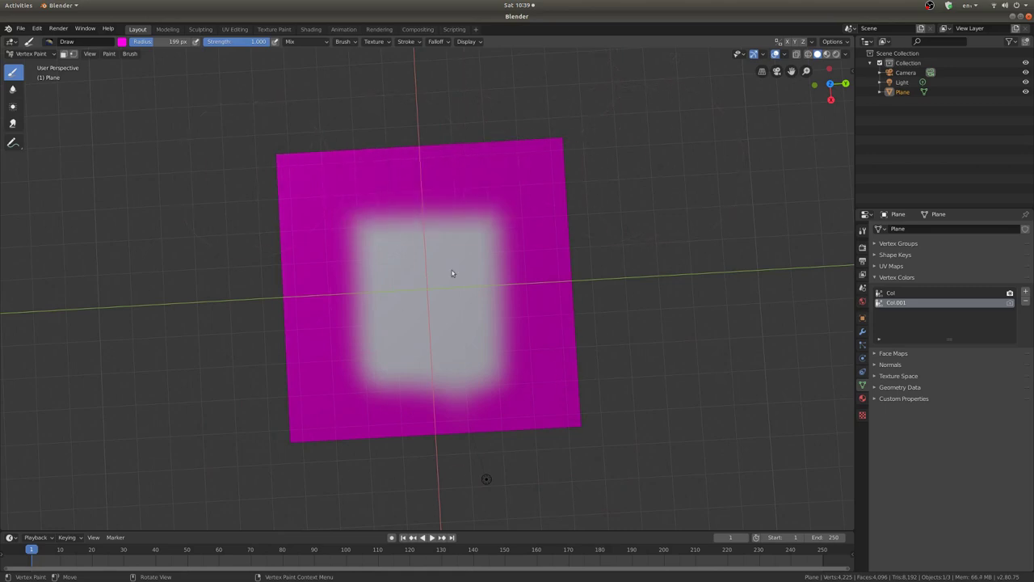
- Set the brush radius to 102 px and paint a diagonal magenta stripe across the centre
{"action": "left_click", "coordinate": [161, 41]}
{"action": "type", "text": "102"}
{"action": "key", "text": "Return"}
{"action": "mouse_move", "coordinate": [310, 425]}
{"action": "left_mouse_down"}
{"action": "mouse_move", "coordinate": [486, 257]}
{"action": "mouse_move", "coordinate": [554, 249]}
{"action": "left_mouse_up"}
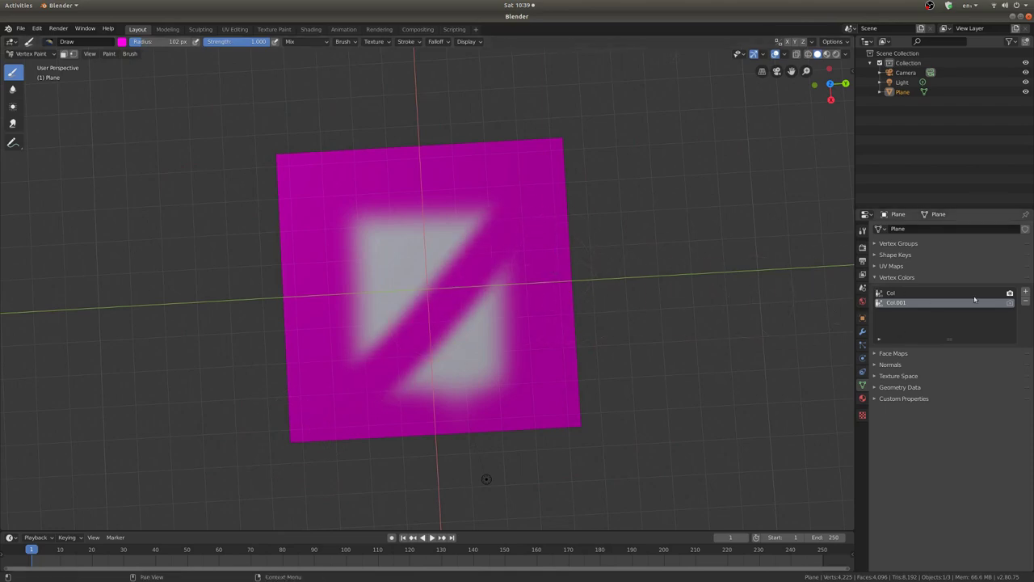
- Add layer Col.002, fill it white, and paint black patches on the left and top
{"action": "left_click", "coordinate": [1025, 292]}
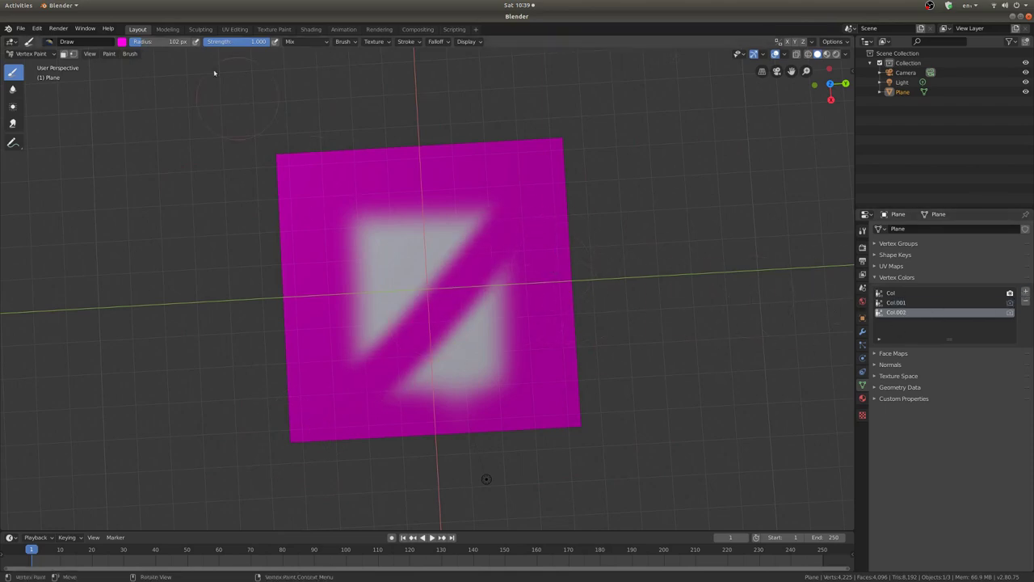
{"action": "right_click", "coordinate": [645, 234]}
{"action": "left_click", "coordinate": [646, 244]}
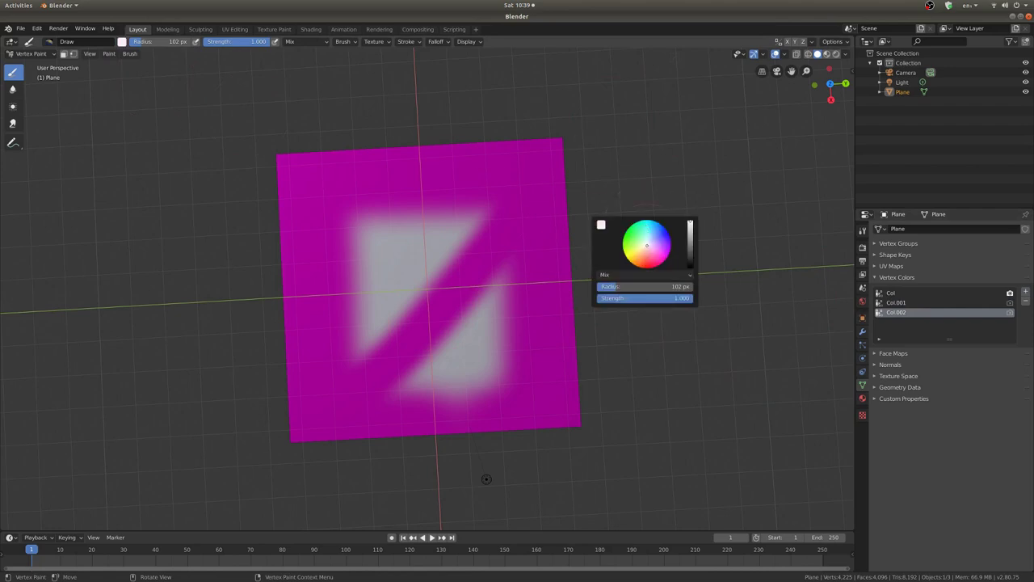
{"action": "key", "text": "shift+k"}
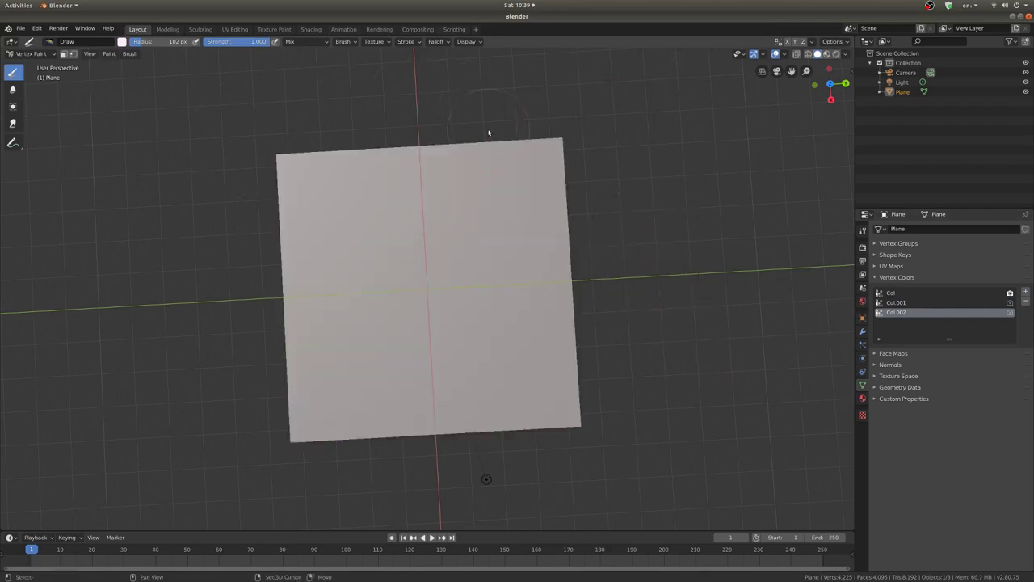
{"action": "left_click", "coordinate": [122, 41]}
{"action": "left_click_drag", "start_coordinate": [200, 120], "coordinate": [201, 128]}
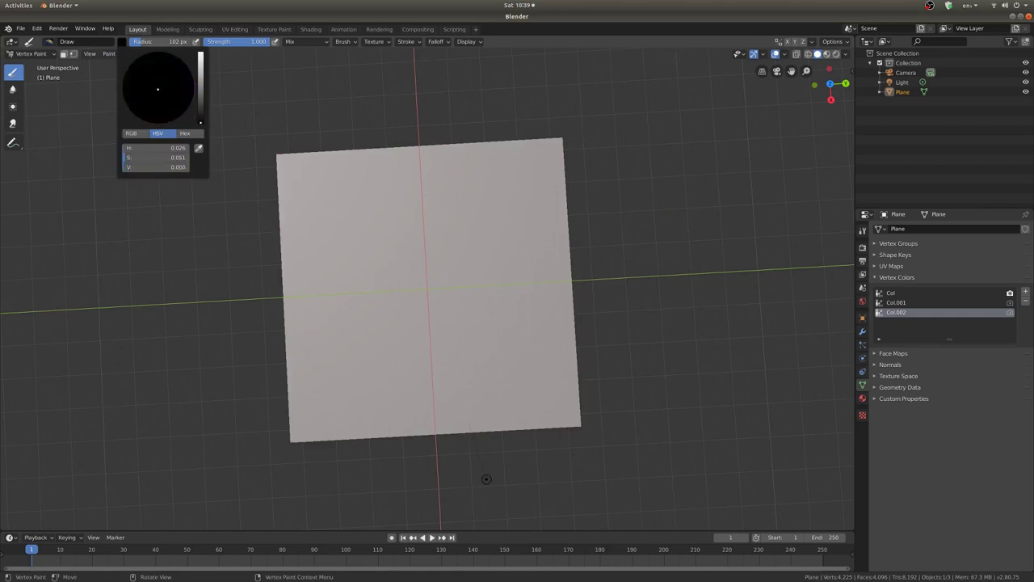
{"action": "mouse_move", "coordinate": [303, 160]}
{"action": "left_mouse_down"}
{"action": "mouse_move", "coordinate": [307, 374]}
{"action": "mouse_move", "coordinate": [295, 210]}
{"action": "mouse_move", "coordinate": [335, 348]}
{"action": "mouse_move", "coordinate": [368, 196]}
{"action": "mouse_move", "coordinate": [228, 176]}
{"action": "mouse_move", "coordinate": [598, 173]}
{"action": "mouse_move", "coordinate": [598, 132]}
{"action": "mouse_move", "coordinate": [316, 213]}
{"action": "mouse_move", "coordinate": [296, 399]}
{"action": "mouse_move", "coordinate": [323, 471]}
{"action": "left_mouse_up"}
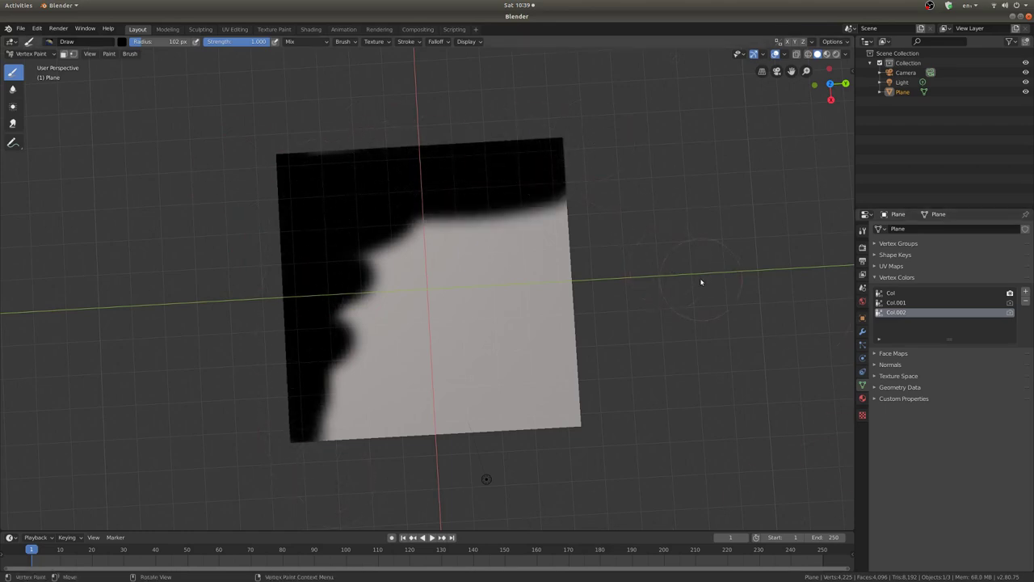
- Preview the Col and Col.001 layers, reactivate Col.002, and return to Object Mode
{"action": "left_click", "coordinate": [911, 293]}
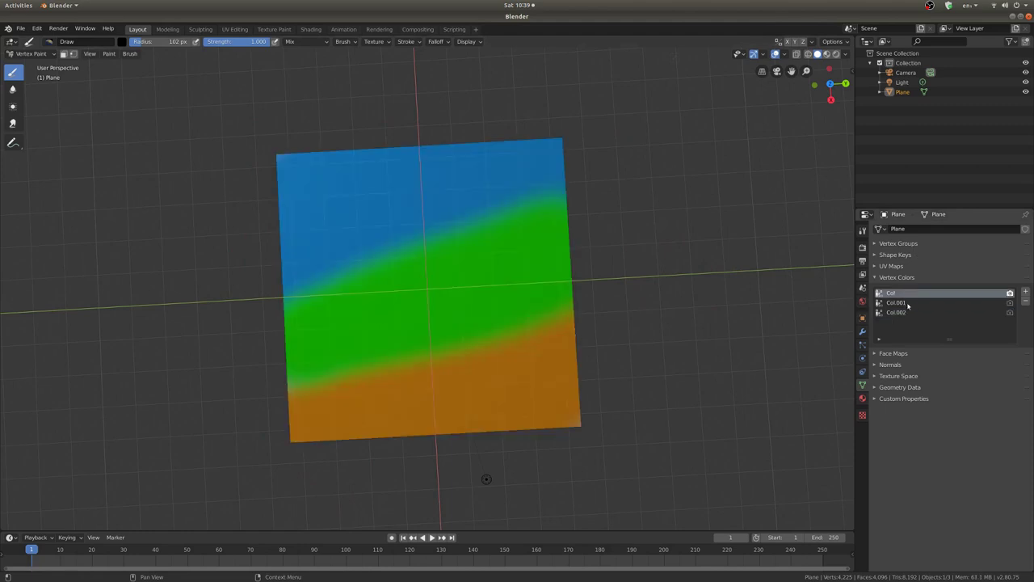
{"action": "left_click", "coordinate": [908, 303]}
{"action": "left_click", "coordinate": [897, 312]}
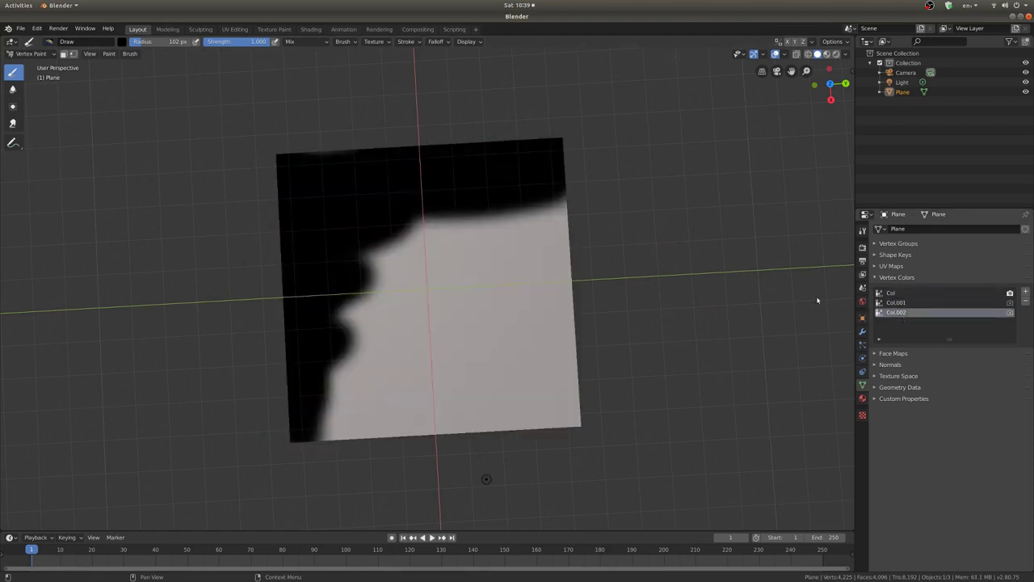
{"action": "key", "text": "ctrl+Tab"}
{"action": "left_click", "coordinate": [385, 215]}
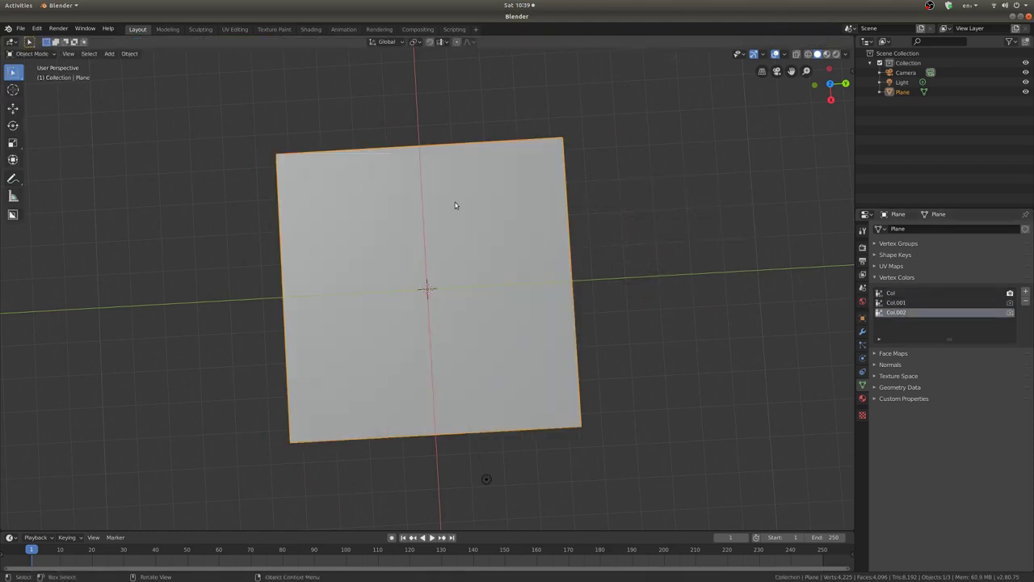
- In the Shading workspace, create new material Material.001 with a Principled BSDF for the plane
{"action": "left_click", "coordinate": [312, 30]}
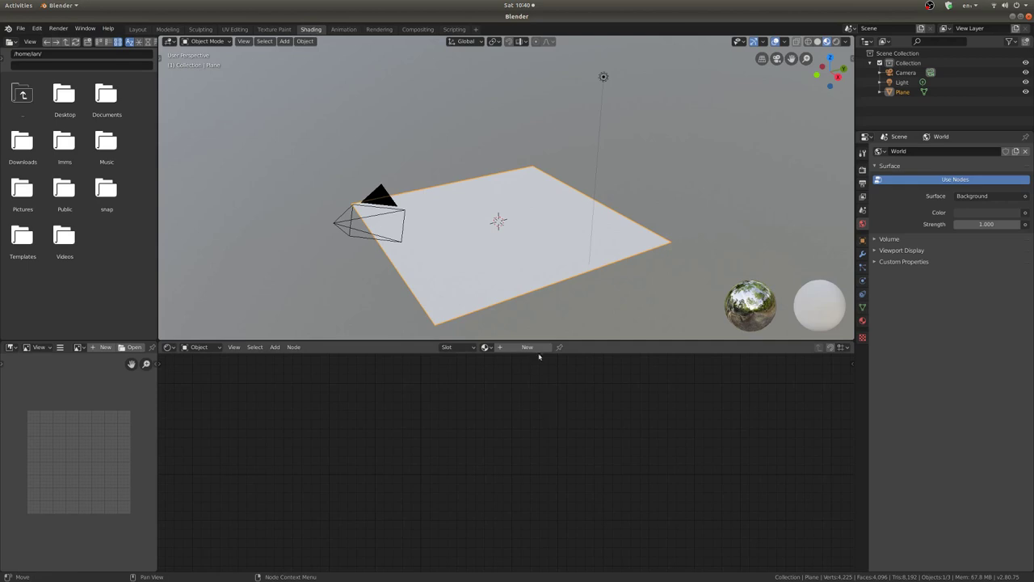
{"action": "middle_click_drag", "start_coordinate": [518, 238], "coordinate": [512, 267]}
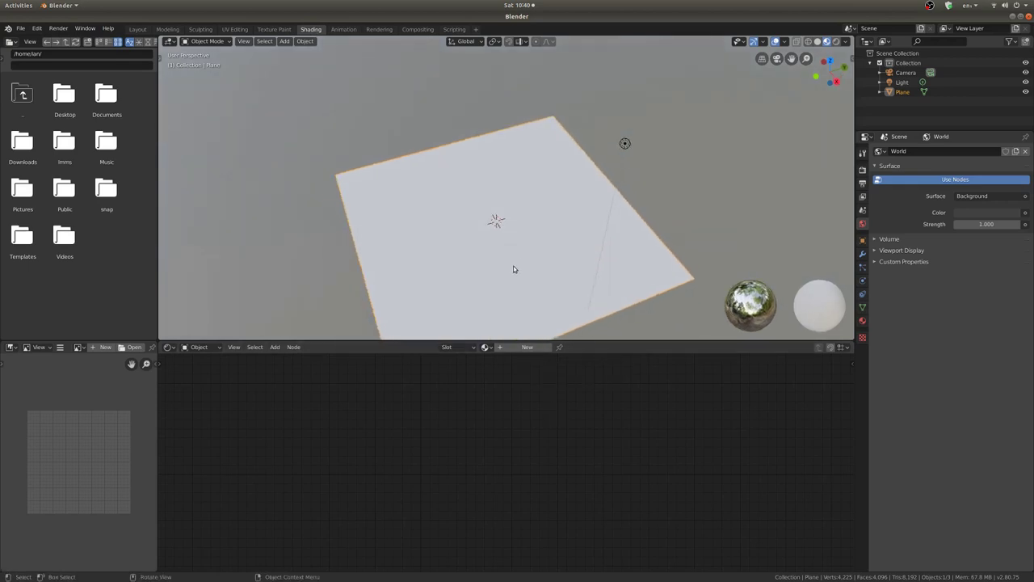
{"action": "left_click", "coordinate": [527, 347]}
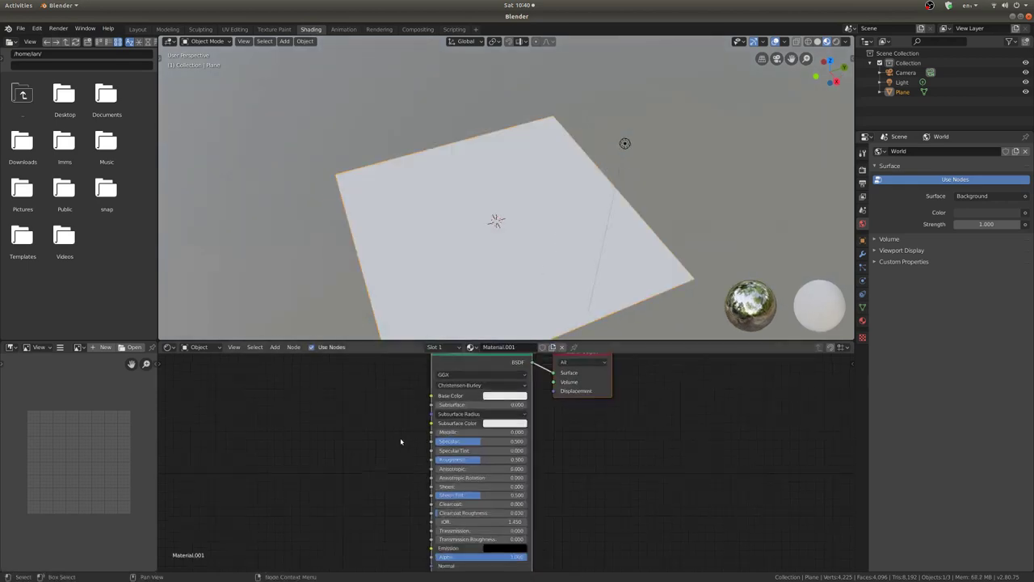
{"action": "scroll", "coordinate": [402, 439], "scroll_direction": "down", "scroll_amount": 3}
{"action": "middle_click_drag", "start_coordinate": [412, 433], "coordinate": [611, 427]}
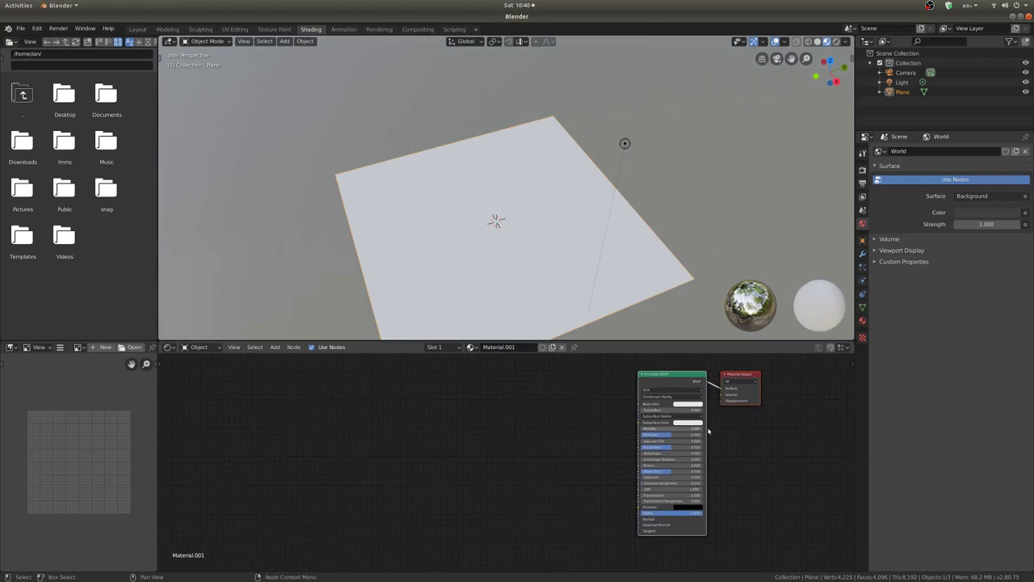
{"action": "middle_click_drag", "start_coordinate": [480, 425], "coordinate": [456, 434]}
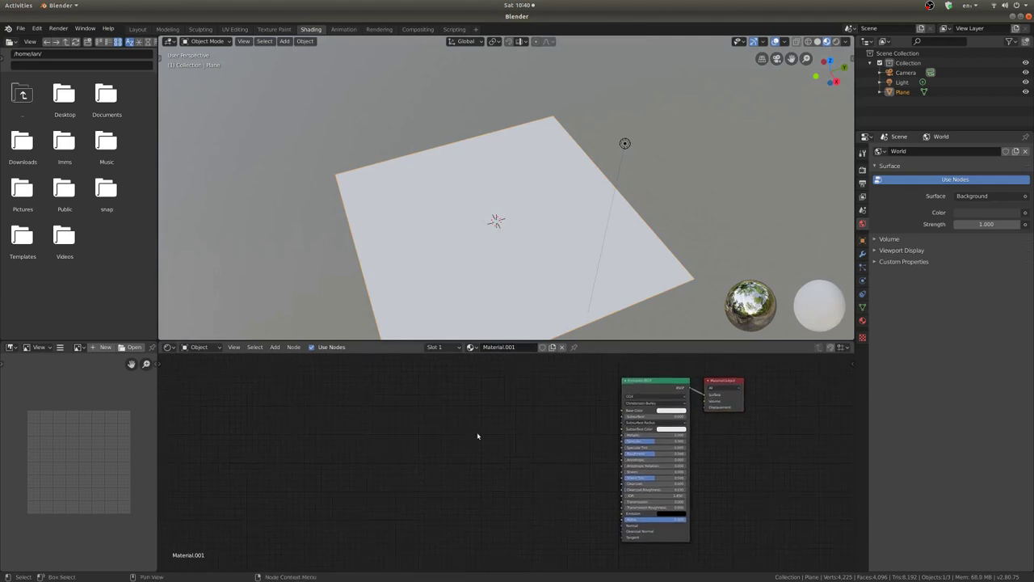
{"action": "key", "text": "shift+a"}
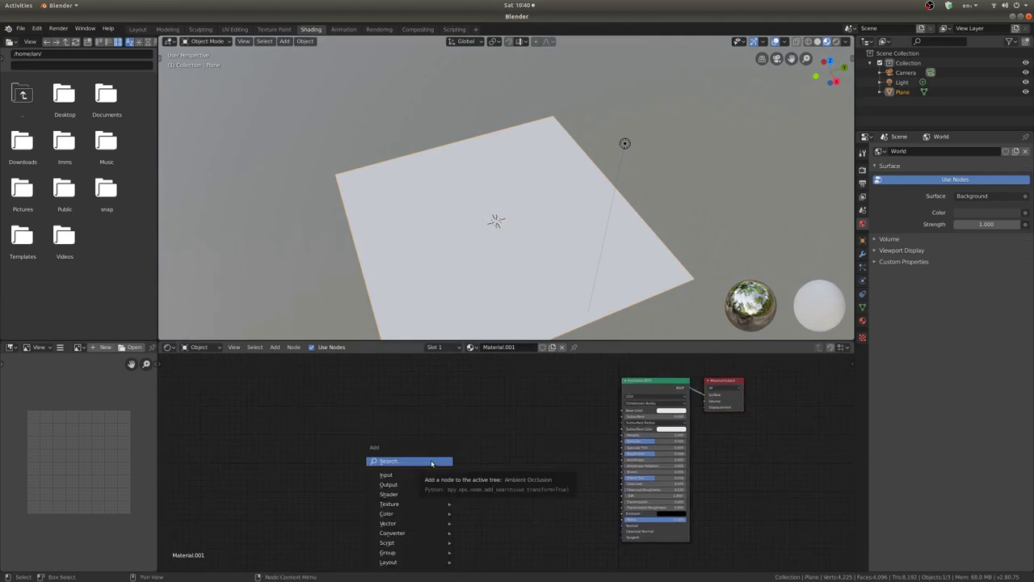
- Add Attribute nodes reading the Col and Col.002 vertex colour layers
{"action": "mouse_move", "coordinate": [441, 475]}
{"action": "mouse_move", "coordinate": [524, 294]}
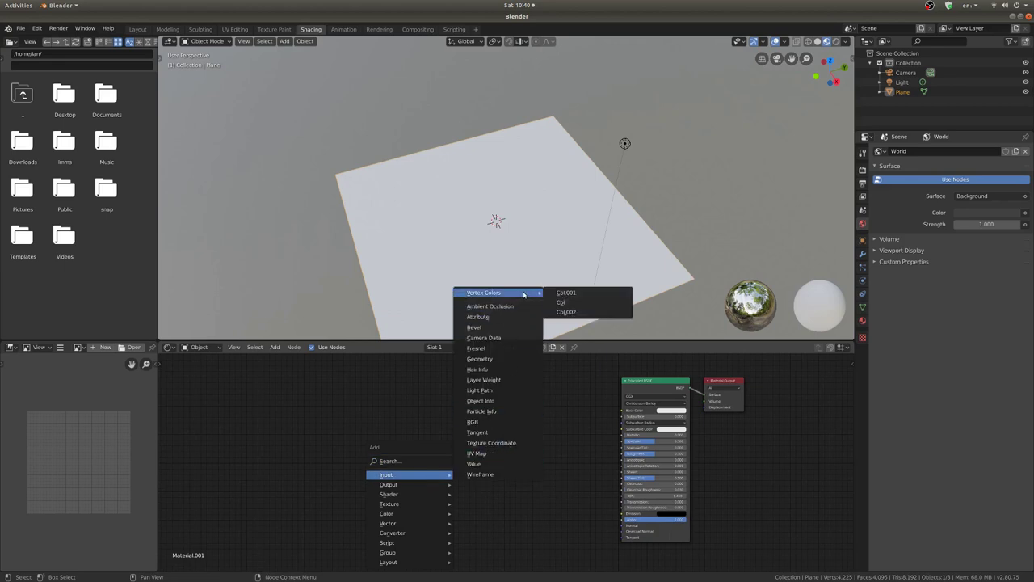
{"action": "left_click", "coordinate": [560, 302]}
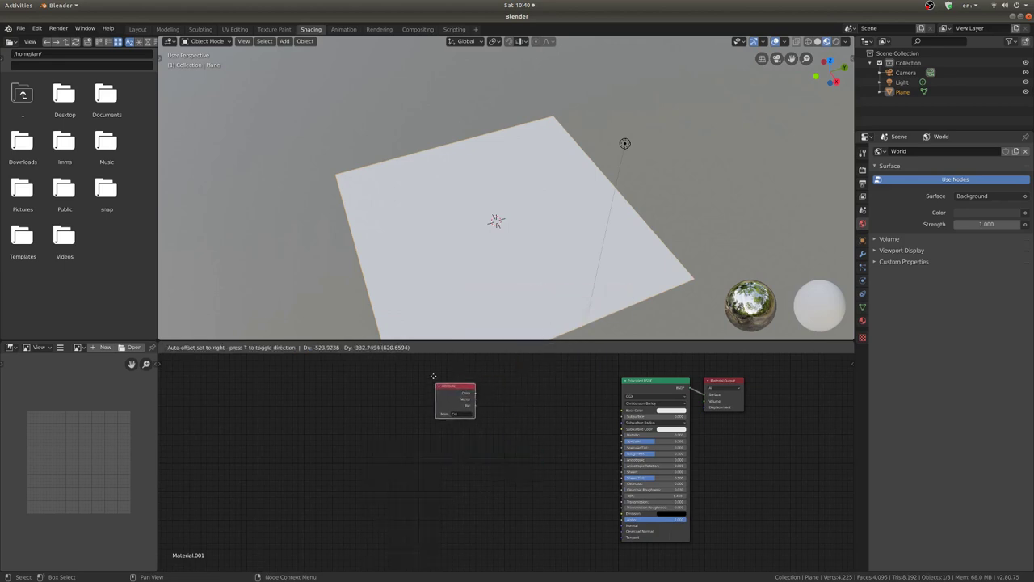
{"action": "left_click", "coordinate": [433, 376]}
{"action": "key", "text": "shift+a"}
{"action": "mouse_move", "coordinate": [461, 387]}
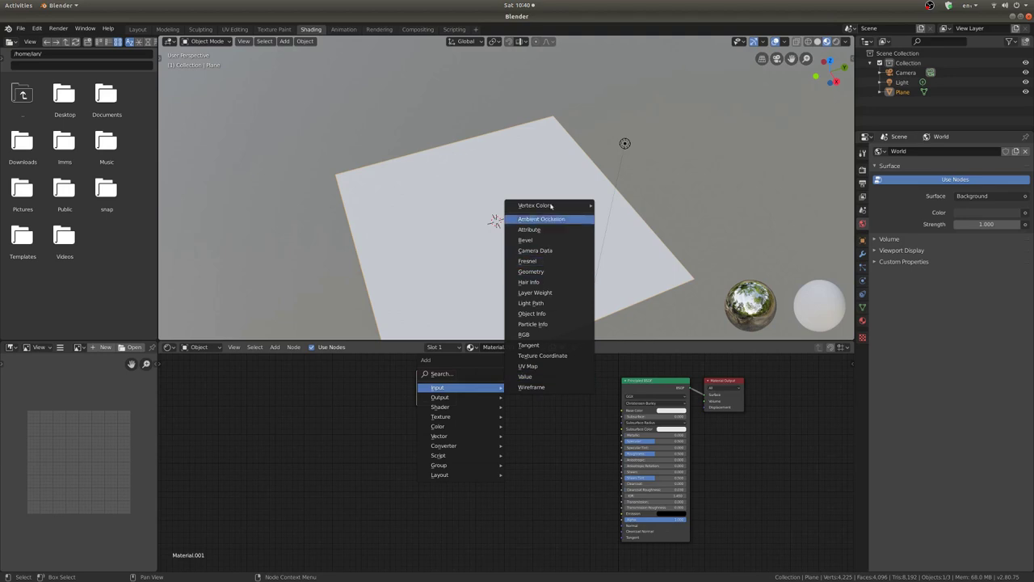
{"action": "mouse_move", "coordinate": [550, 205]}
{"action": "left_click", "coordinate": [615, 226]}
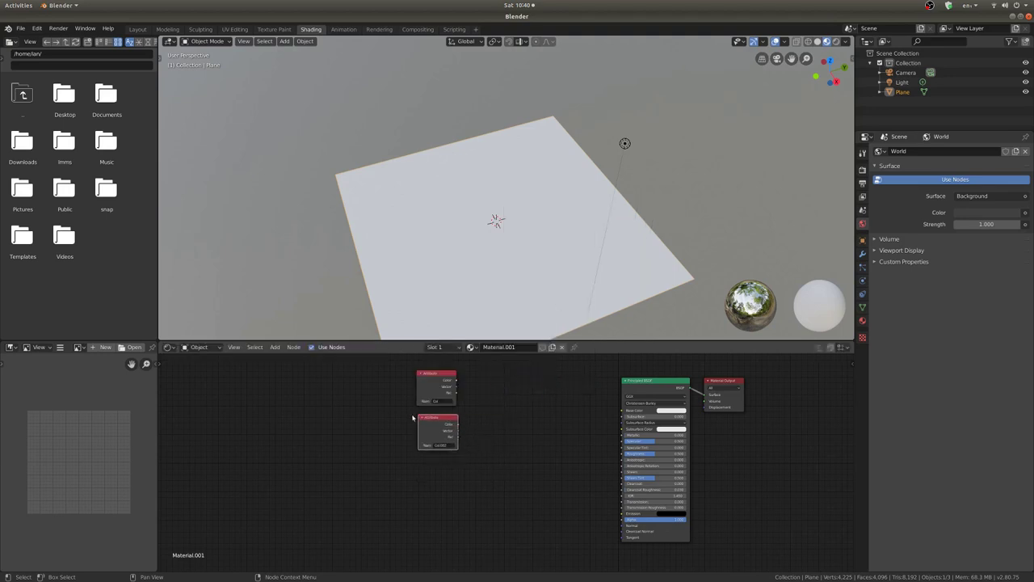
{"action": "left_click", "coordinate": [412, 418]}
- Add a Col.001 Attribute node, stack Col.002 below it, and show the plane's mesh data properties
{"action": "key", "text": "shift+a"}
{"action": "mouse_move", "coordinate": [491, 424]}
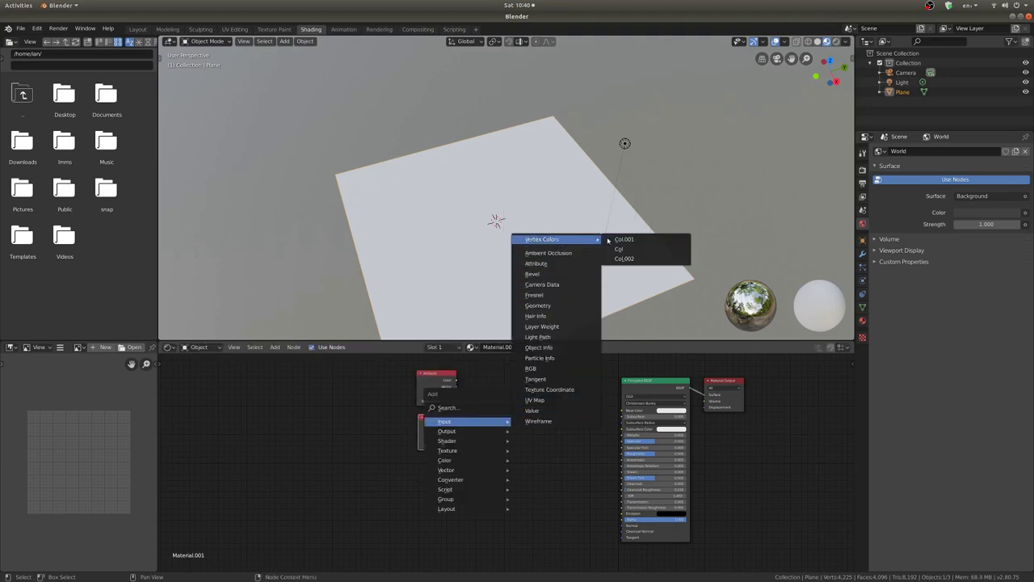
{"action": "left_click", "coordinate": [619, 239]}
{"action": "left_click", "coordinate": [477, 440]}
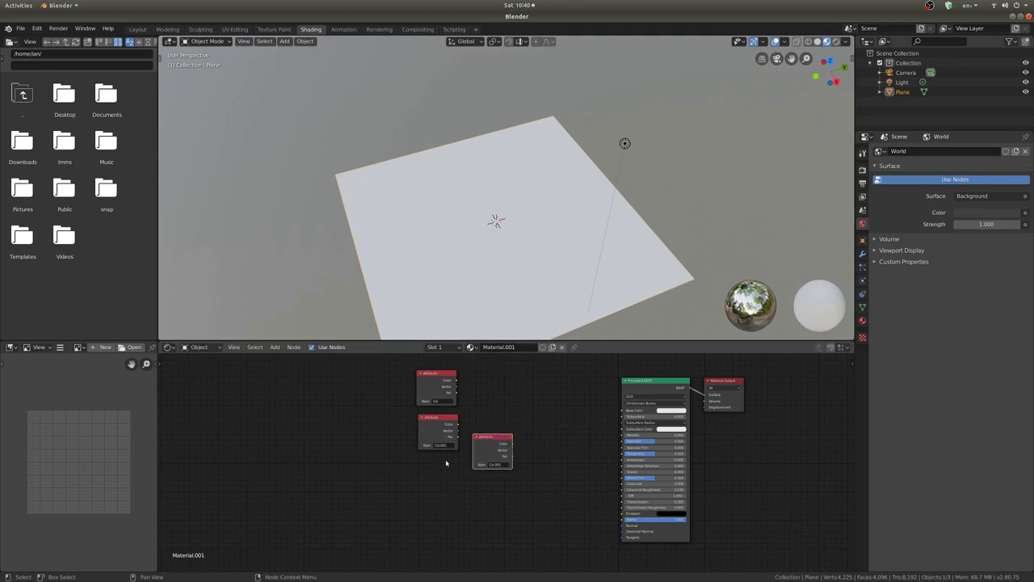
{"action": "scroll", "coordinate": [445, 463], "scroll_direction": "up", "scroll_amount": 2}
{"action": "left_click_drag", "start_coordinate": [455, 409], "coordinate": [466, 517]}
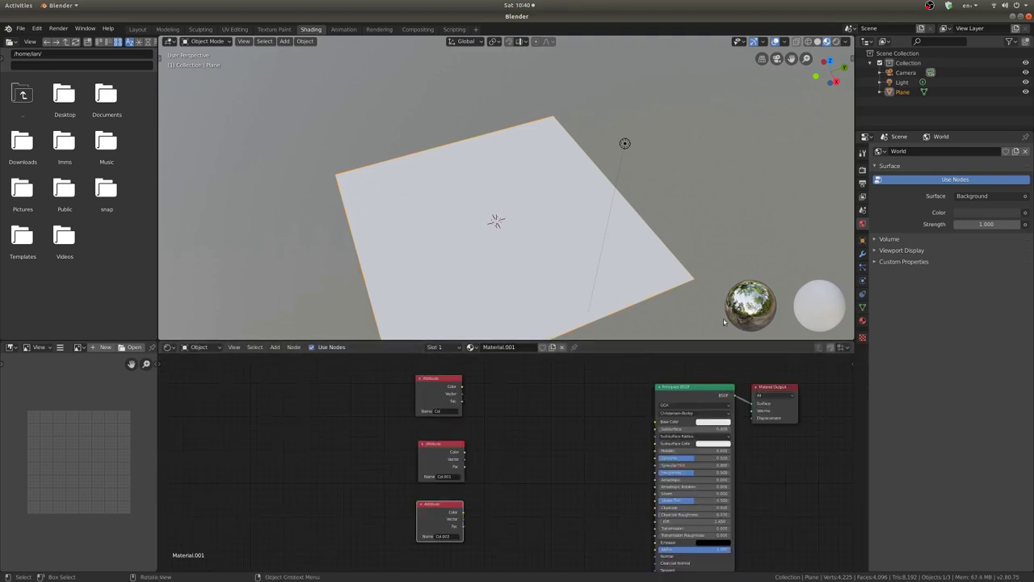
{"action": "left_click", "coordinate": [862, 240]}
{"action": "left_click", "coordinate": [863, 308]}
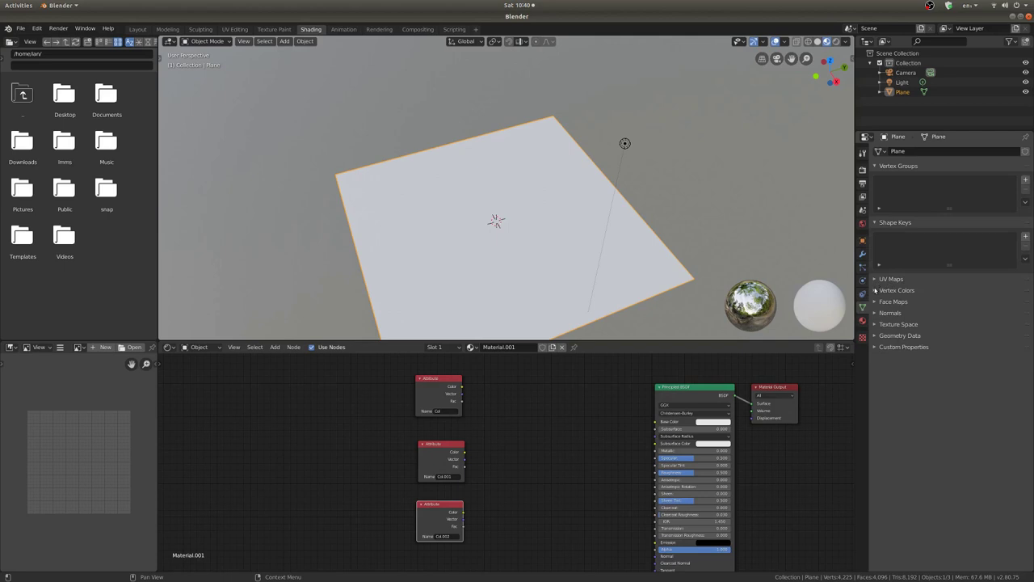
- Tidy the mesh data panel to show the vertex colour layers, and switch to Rendered shading
{"action": "left_click", "coordinate": [875, 290]}
{"action": "left_click", "coordinate": [874, 222]}
{"action": "left_click", "coordinate": [874, 166]}
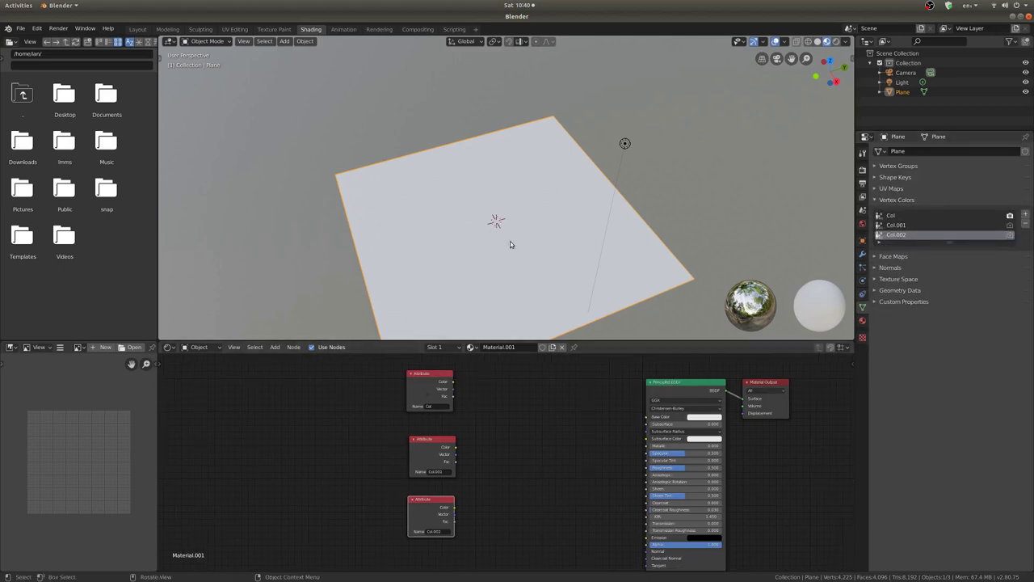
{"action": "key", "text": "z"}
{"action": "left_click", "coordinate": [576, 204]}
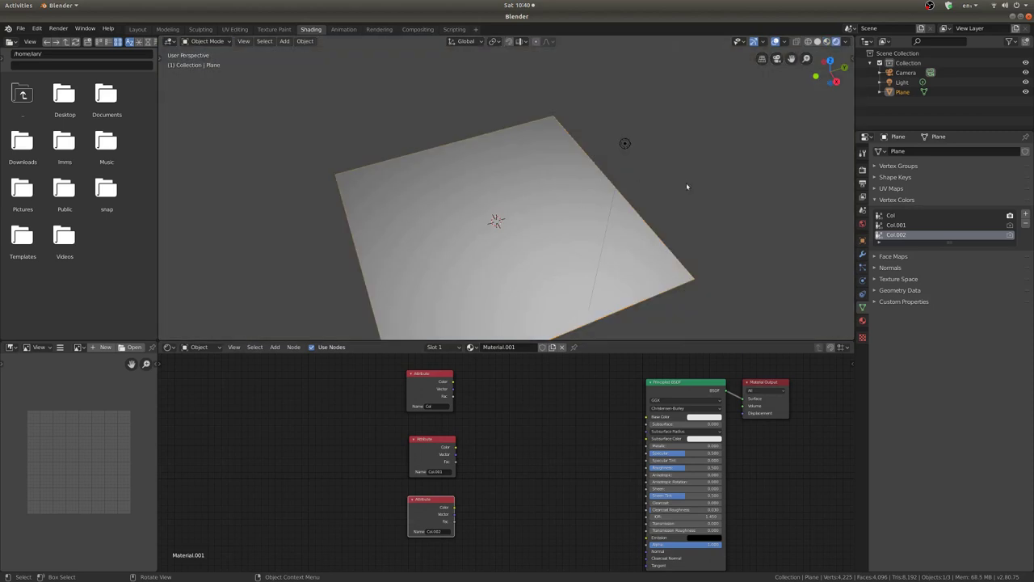
- Make Col the active vertex colour layer in Vertex Paint mode, then return to Object Mode
{"action": "key", "text": "ctrl+Tab"}
{"action": "left_click", "coordinate": [655, 196]}
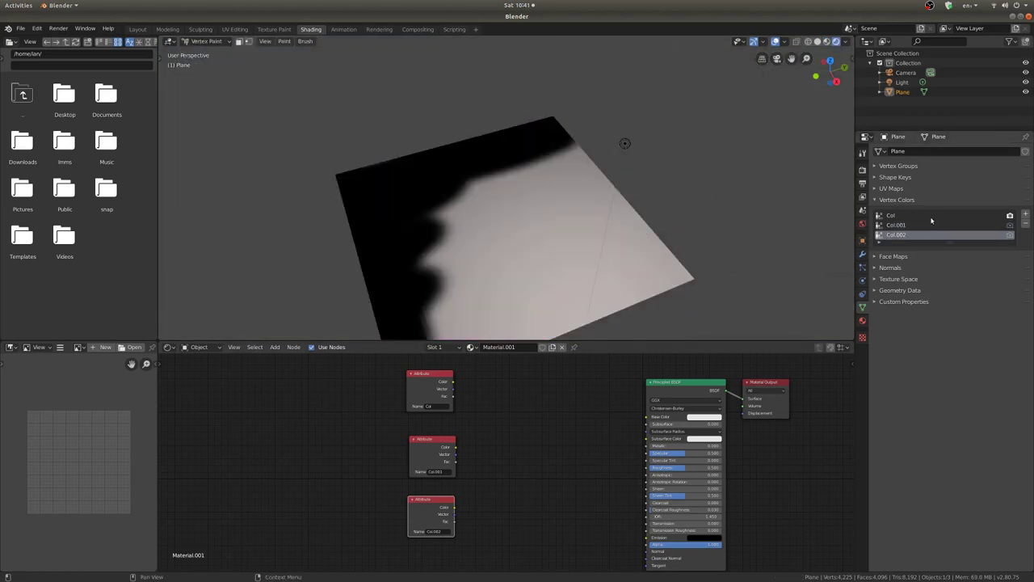
{"action": "left_click", "coordinate": [891, 216]}
{"action": "key", "text": "ctrl+Tab"}
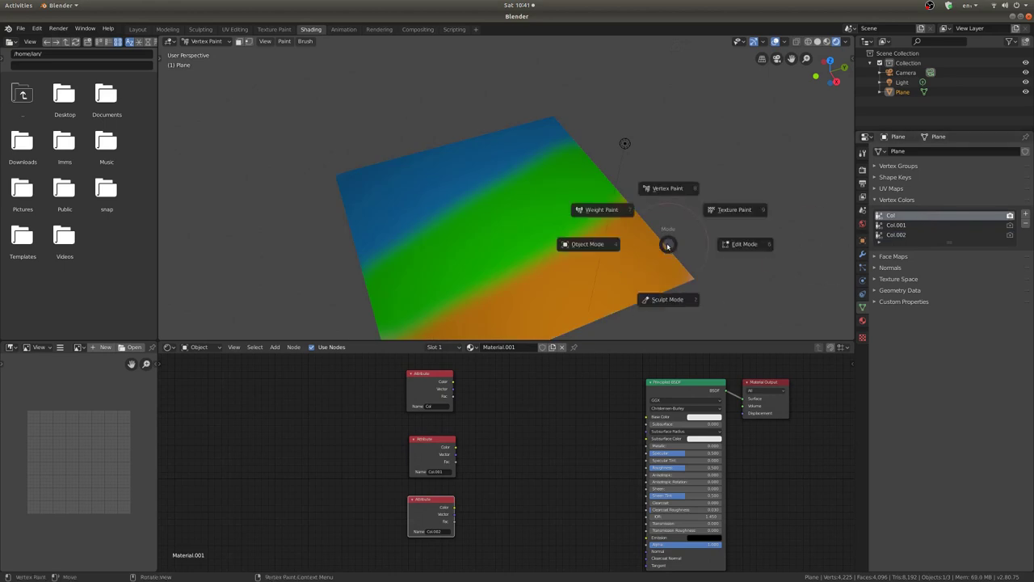
{"action": "left_click", "coordinate": [598, 247]}
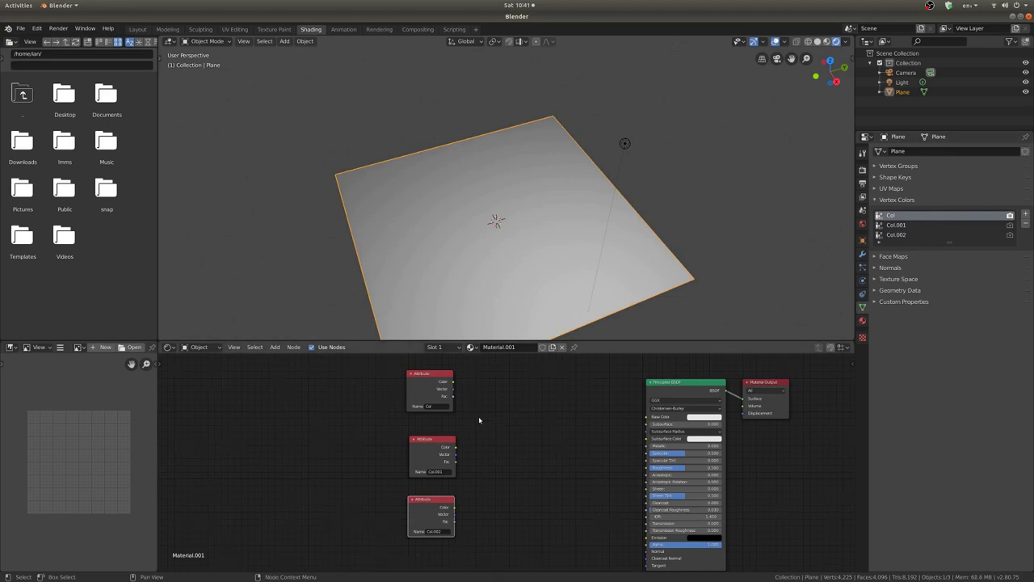
- Wire the Col Attribute's Color into Base Color and move the Col.001 node aside
{"action": "scroll", "coordinate": [477, 417], "scroll_direction": "down", "scroll_amount": 2}
{"action": "left_click_drag", "start_coordinate": [432, 390], "coordinate": [638, 422]}
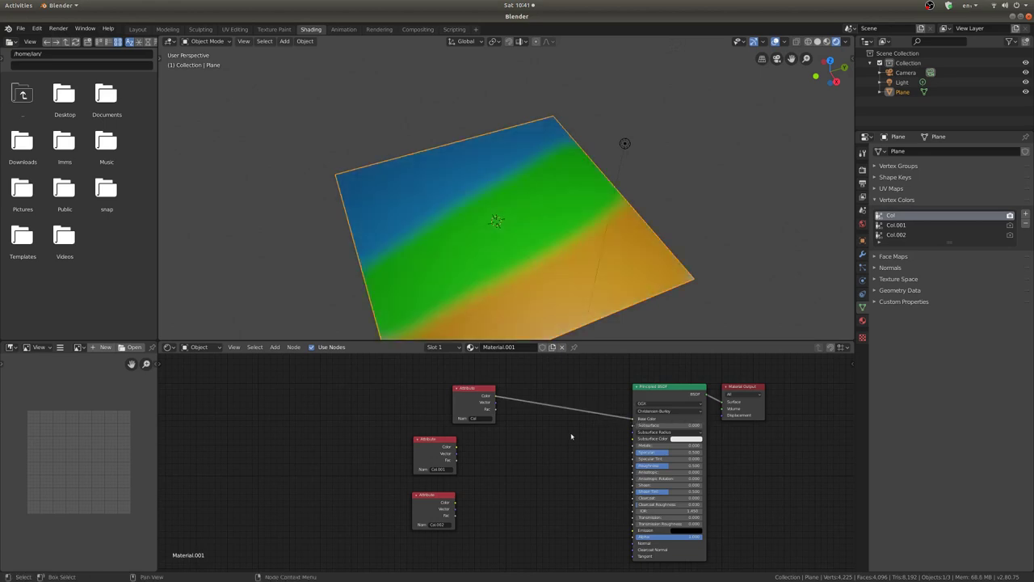
{"action": "scroll", "coordinate": [404, 440], "scroll_direction": "up", "scroll_amount": 2}
{"action": "left_click_drag", "start_coordinate": [307, 456], "coordinate": [367, 446]}
{"action": "middle_click_drag", "start_coordinate": [586, 271], "coordinate": [809, 185]}
- Set the render engine to Cycles
{"action": "left_click", "coordinate": [863, 170]}
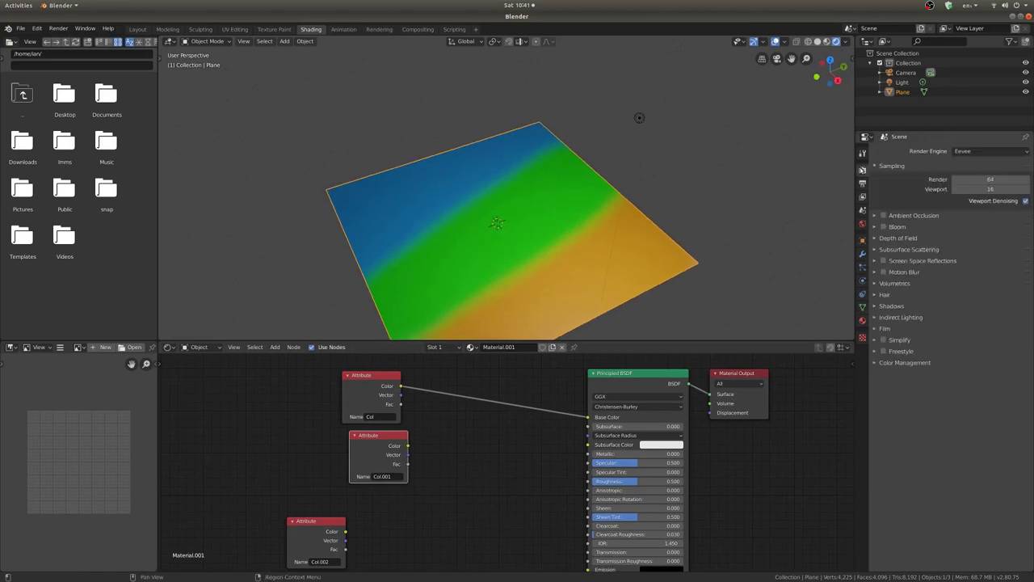
{"action": "left_click", "coordinate": [970, 151]}
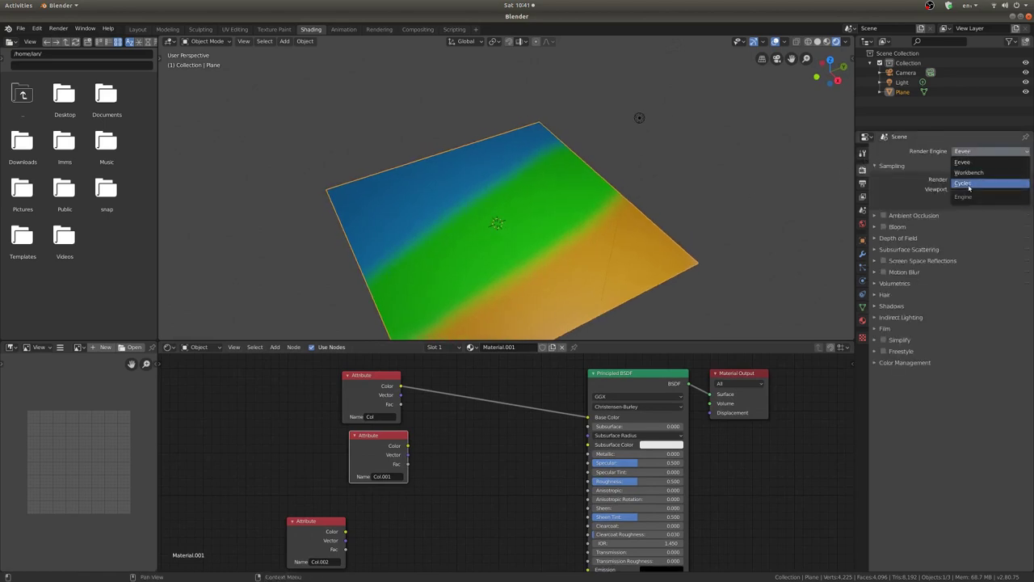
{"action": "left_click", "coordinate": [969, 183]}
- Connect Col.001's Color to Base Color and shift the Col.002 node up and right
{"action": "left_click_drag", "start_coordinate": [408, 445], "coordinate": [588, 417]}
{"action": "left_click_drag", "start_coordinate": [343, 527], "coordinate": [557, 487]}
{"action": "middle_click_drag", "start_coordinate": [537, 485], "coordinate": [423, 443]}
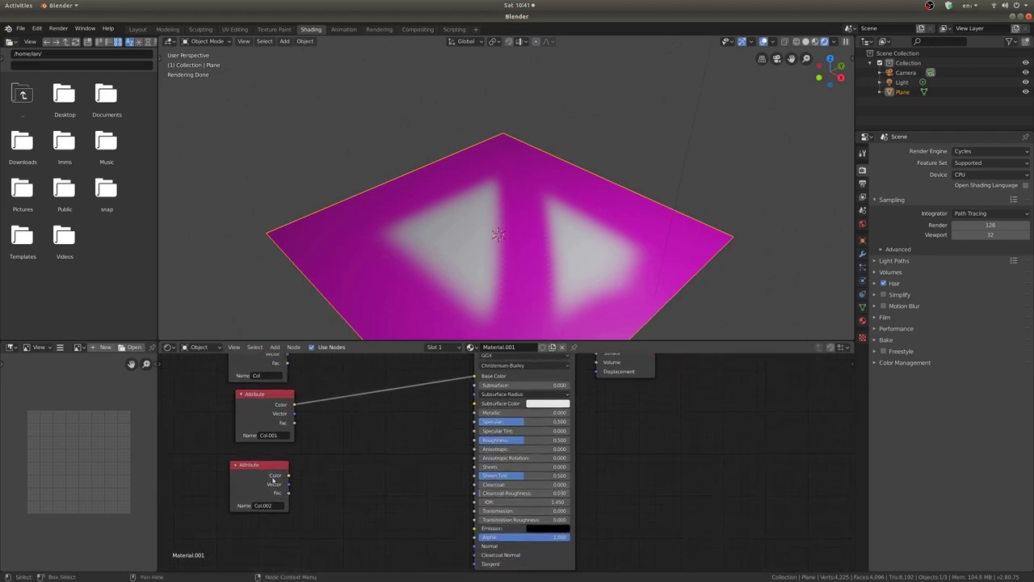
{"action": "mouse_move", "coordinate": [289, 476]}
{"action": "left_mouse_down"}
{"action": "mouse_move", "coordinate": [442, 437]}
{"action": "mouse_move", "coordinate": [473, 413]}
{"action": "left_mouse_up"}
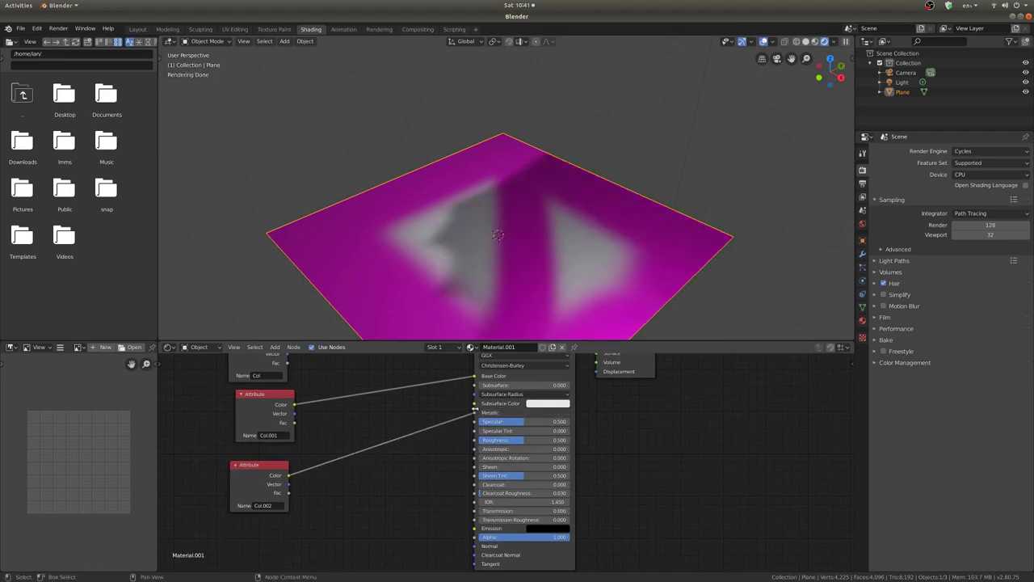
{"action": "mouse_move", "coordinate": [509, 307]}
{"action": "middle_mouse_down"}
{"action": "mouse_move", "coordinate": [527, 252]}
{"action": "mouse_move", "coordinate": [495, 279]}
{"action": "middle_mouse_up"}
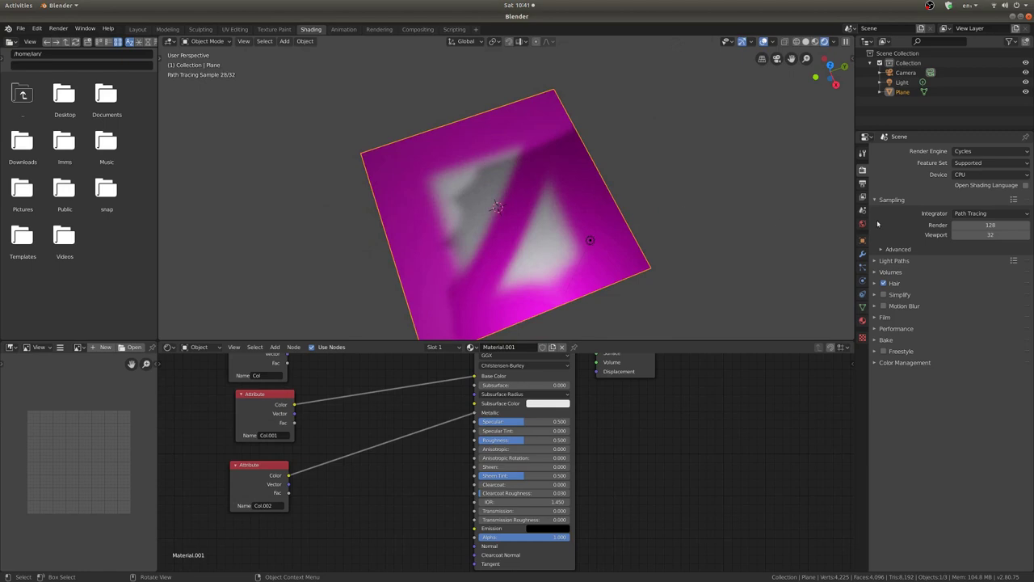
{"action": "mouse_move", "coordinate": [503, 149]}
{"action": "middle_mouse_down"}
{"action": "mouse_move", "coordinate": [457, 168]}
{"action": "mouse_move", "coordinate": [508, 169]}
{"action": "mouse_move", "coordinate": [543, 150]}
{"action": "mouse_move", "coordinate": [536, 173]}
{"action": "mouse_move", "coordinate": [589, 202]}
{"action": "mouse_move", "coordinate": [553, 210]}
{"action": "mouse_move", "coordinate": [548, 183]}
{"action": "mouse_move", "coordinate": [569, 215]}
{"action": "mouse_move", "coordinate": [568, 260]}
{"action": "mouse_move", "coordinate": [537, 282]}
{"action": "middle_mouse_up"}
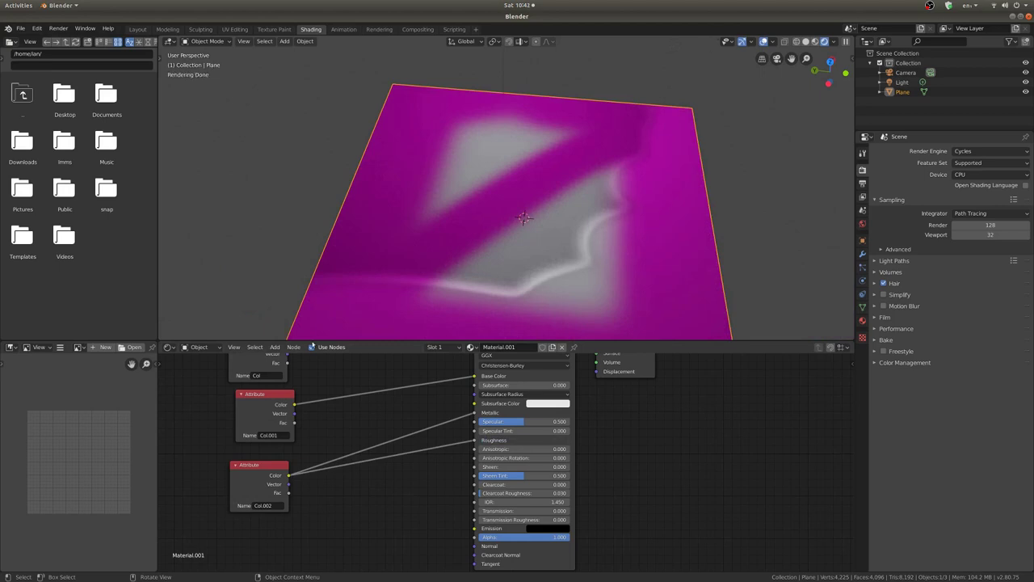
{"action": "scroll", "coordinate": [472, 452], "scroll_direction": "down", "scroll_amount": 1}
{"action": "right_click_drag", "start_coordinate": [471, 430], "coordinate": [477, 483], "text": "ctrl"}
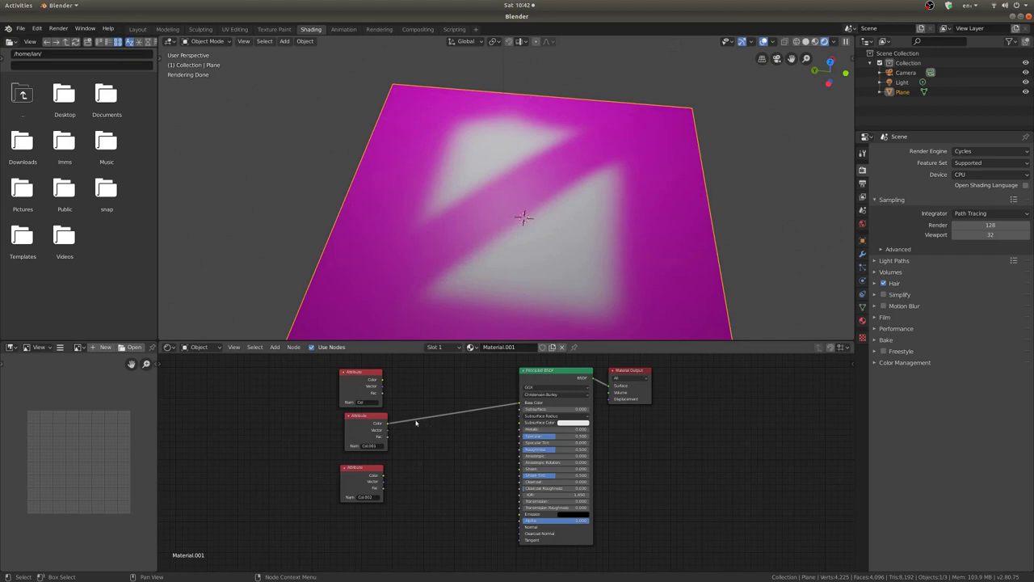
- Insert a MixRGB node on the Base Color link and wire Col into its Color1
{"action": "scroll", "coordinate": [416, 422], "scroll_direction": "up", "scroll_amount": 2}
{"action": "key", "text": "shift+a"}
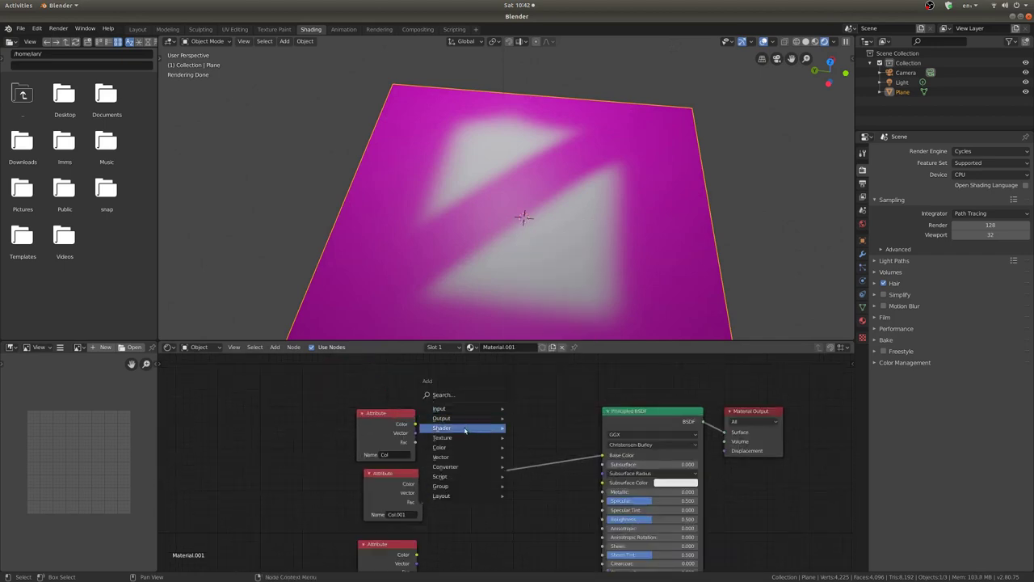
{"action": "mouse_move", "coordinate": [447, 455]}
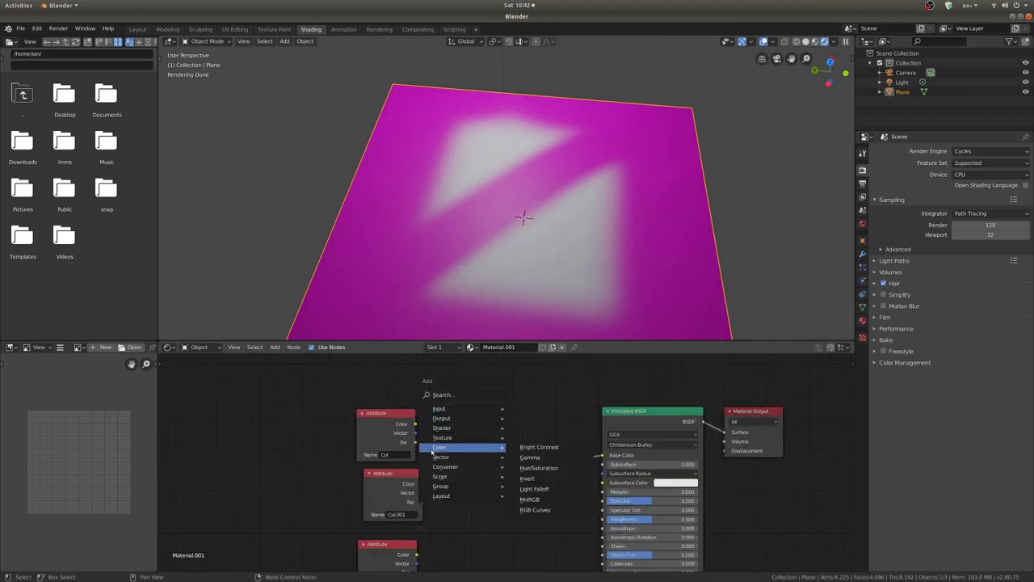
{"action": "left_click", "coordinate": [529, 499]}
{"action": "left_click", "coordinate": [507, 449]}
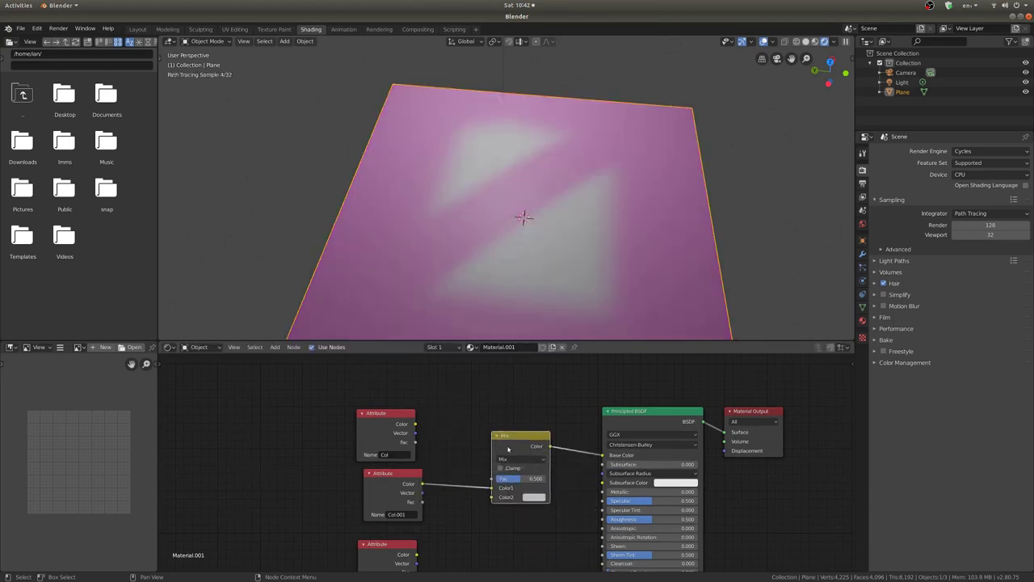
{"action": "left_click_drag", "start_coordinate": [508, 449], "coordinate": [509, 418]}
{"action": "left_click_drag", "start_coordinate": [415, 423], "coordinate": [523, 447]}
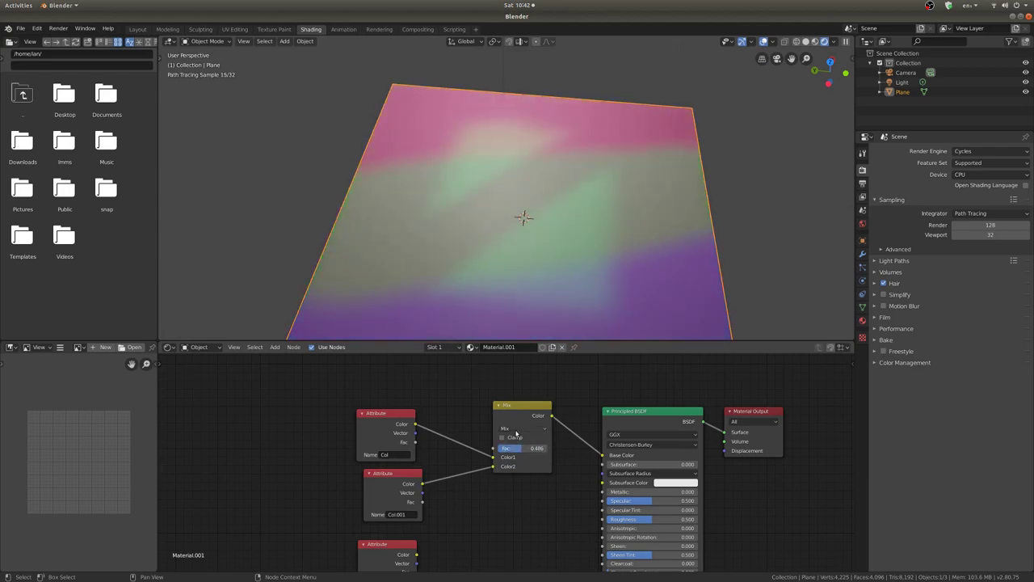
{"action": "left_click", "coordinate": [517, 429]}
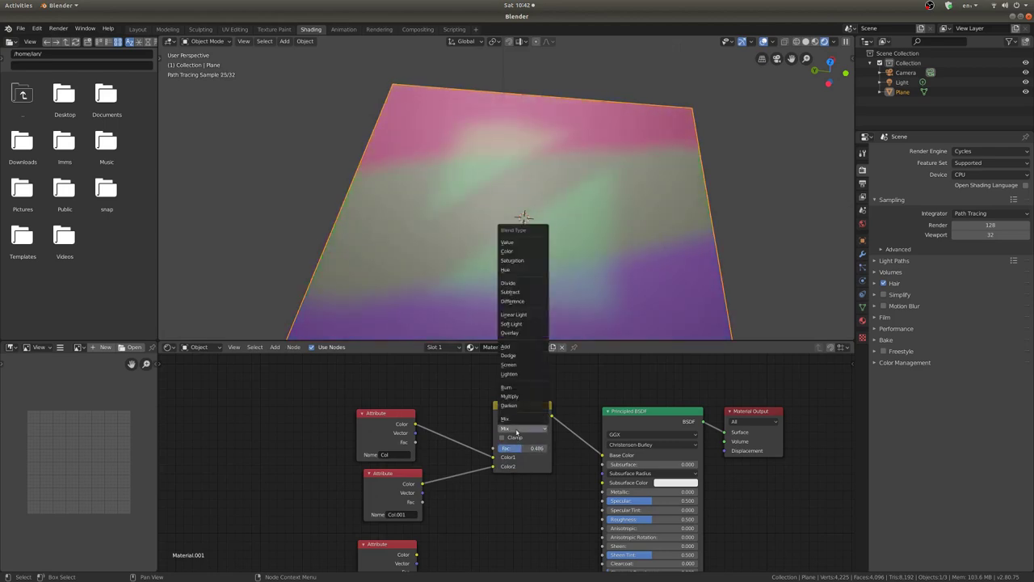
- Set the Mix blend type to Divide (Fac 0.290) and wire Col.002's Color to Metallic
{"action": "left_click", "coordinate": [526, 284]}
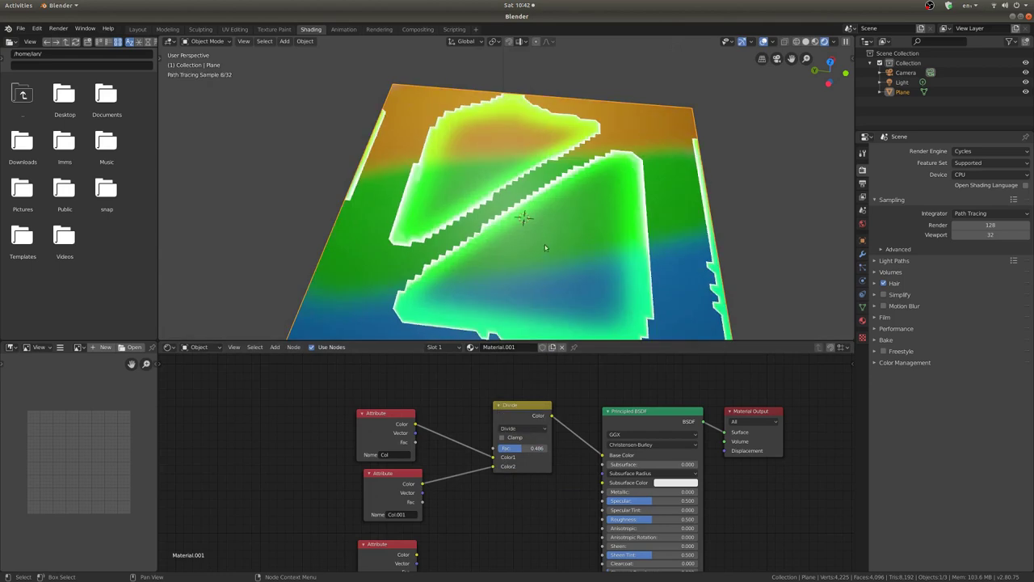
{"action": "middle_click_drag", "start_coordinate": [544, 243], "coordinate": [534, 272]}
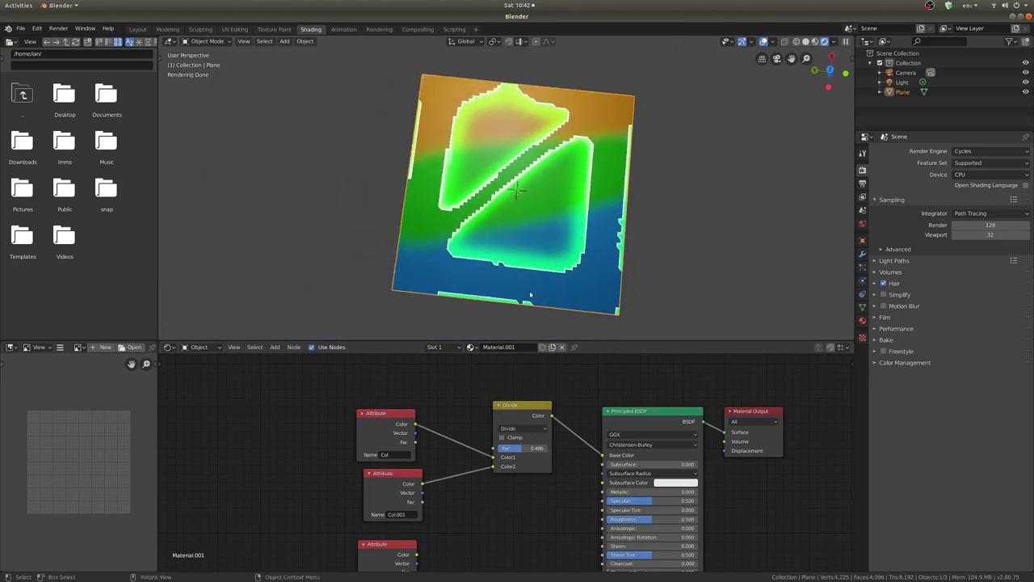
{"action": "left_click_drag", "start_coordinate": [381, 554], "coordinate": [450, 506]}
{"action": "middle_click_drag", "start_coordinate": [549, 194], "coordinate": [427, 225]}
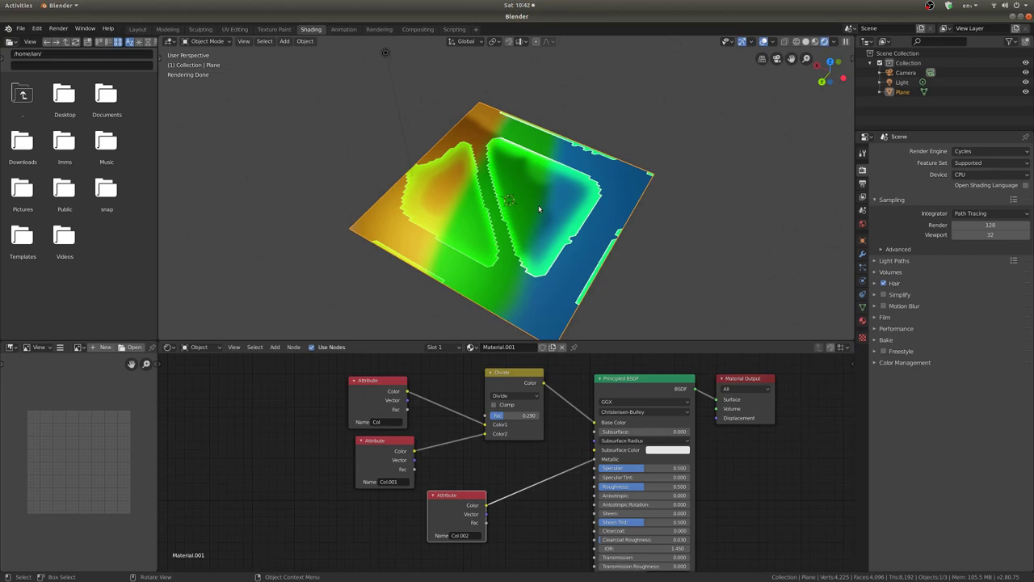
- Orbit to inspect the plane, then return the viewport to Solid shading
{"action": "scroll", "coordinate": [538, 205], "scroll_direction": "up", "scroll_amount": 3}
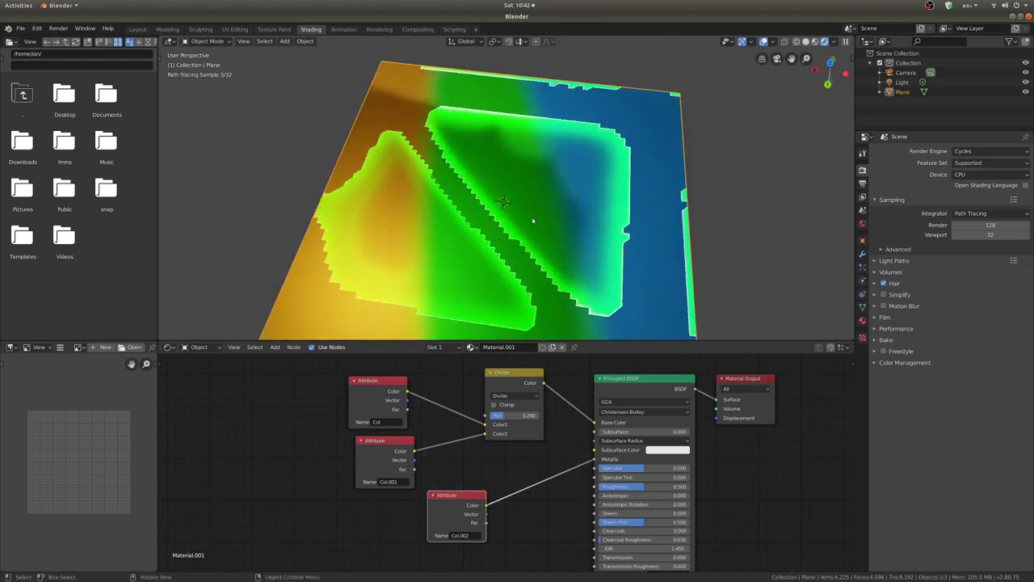
{"action": "mouse_move", "coordinate": [532, 219]}
{"action": "middle_mouse_down"}
{"action": "mouse_move", "coordinate": [535, 231]}
{"action": "mouse_move", "coordinate": [548, 226]}
{"action": "middle_mouse_up"}
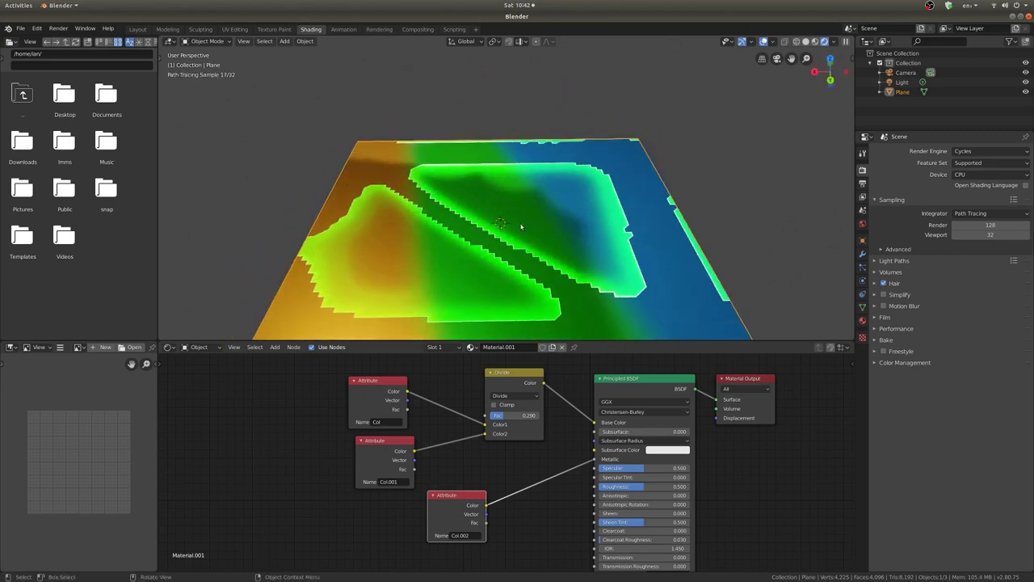
{"action": "key", "text": "z"}
{"action": "left_click", "coordinate": [626, 205]}
{"action": "scroll", "coordinate": [626, 205], "scroll_direction": "down", "scroll_amount": 3}
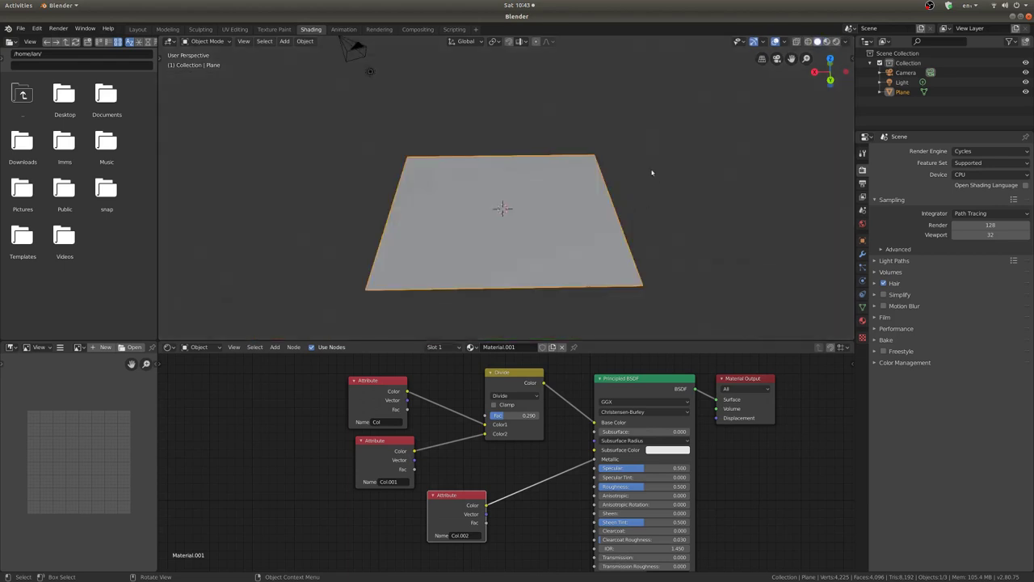
- Delete the plane from the scene, leaving the viewport shading unchanged
{"action": "key", "text": "x"}
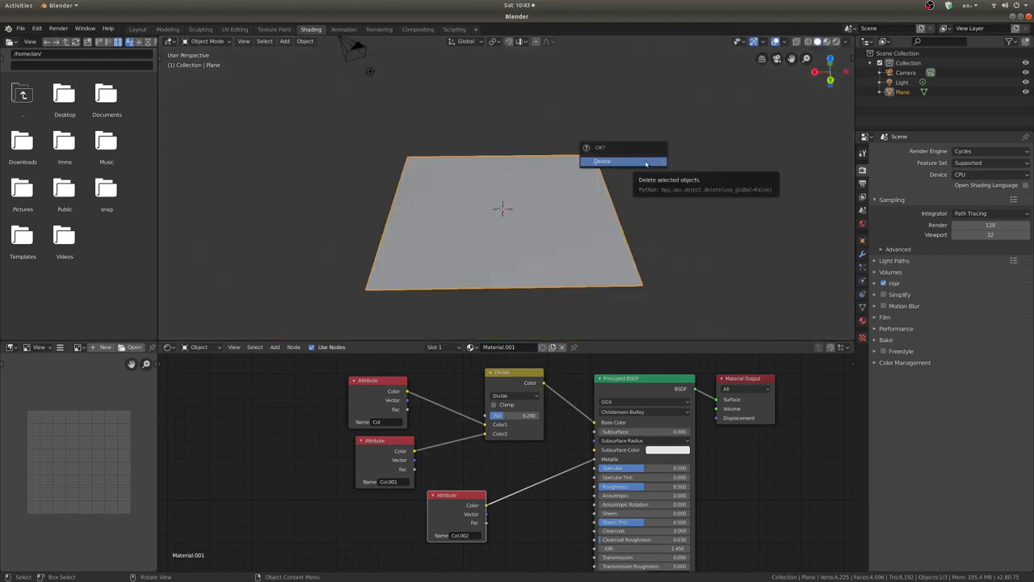
{"action": "left_click", "coordinate": [645, 160]}
{"action": "key", "text": "z"}
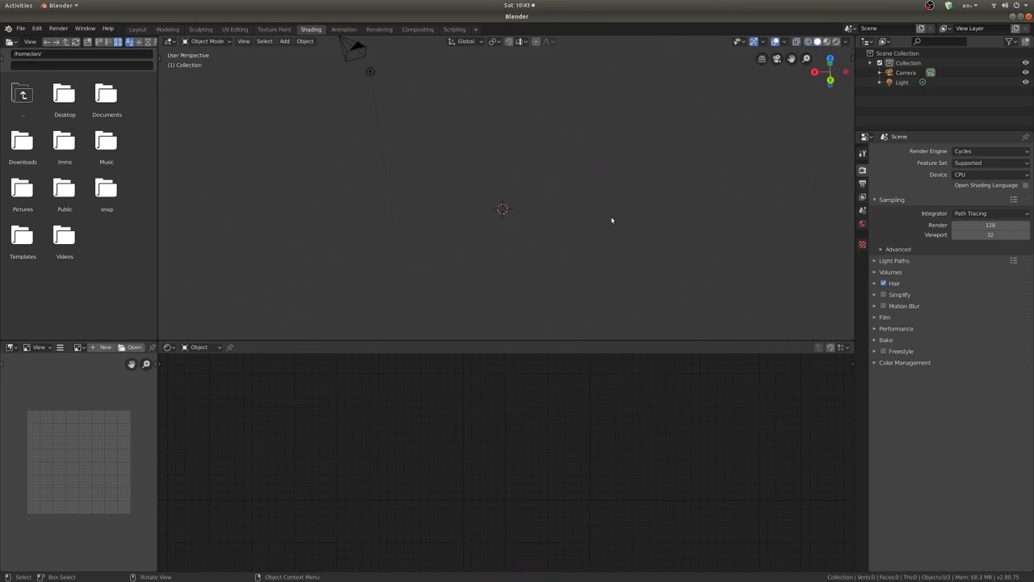
{"action": "key", "text": "z"}
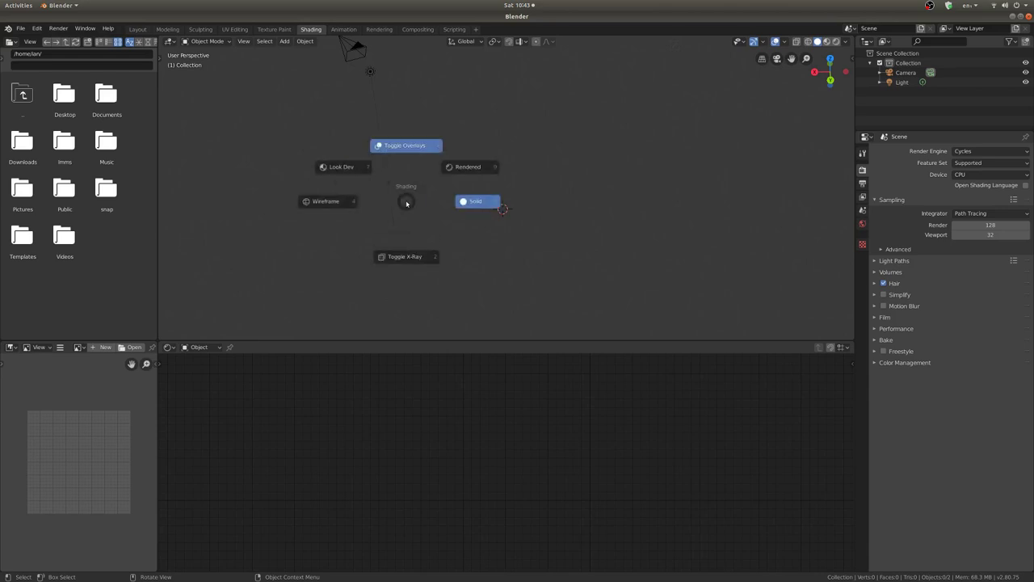
{"action": "left_click", "coordinate": [477, 201]}
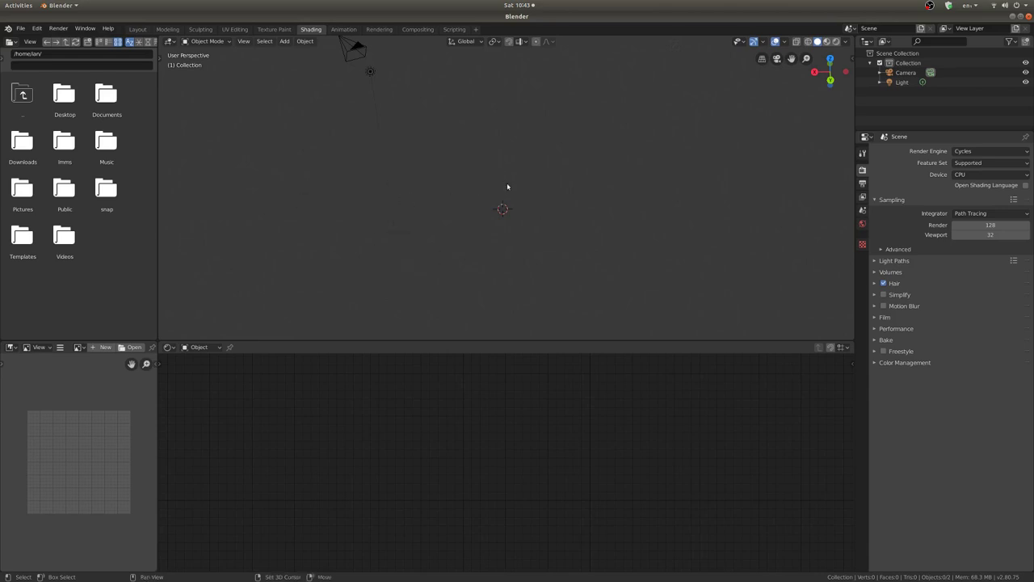
{"action": "key", "text": "shift+a"}
- Add a Monkey mesh and frame Suzanne facing the viewer
{"action": "mouse_move", "coordinate": [508, 184]}
{"action": "left_click", "coordinate": [576, 281]}
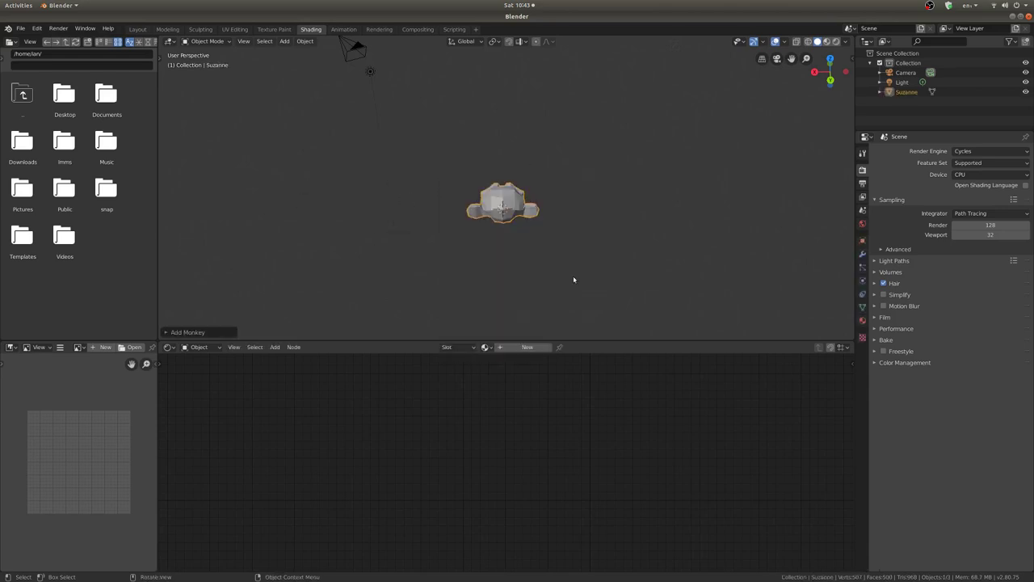
{"action": "scroll", "coordinate": [573, 279], "scroll_direction": "up", "scroll_amount": 3}
{"action": "middle_click_drag", "start_coordinate": [573, 279], "coordinate": [424, 211]}
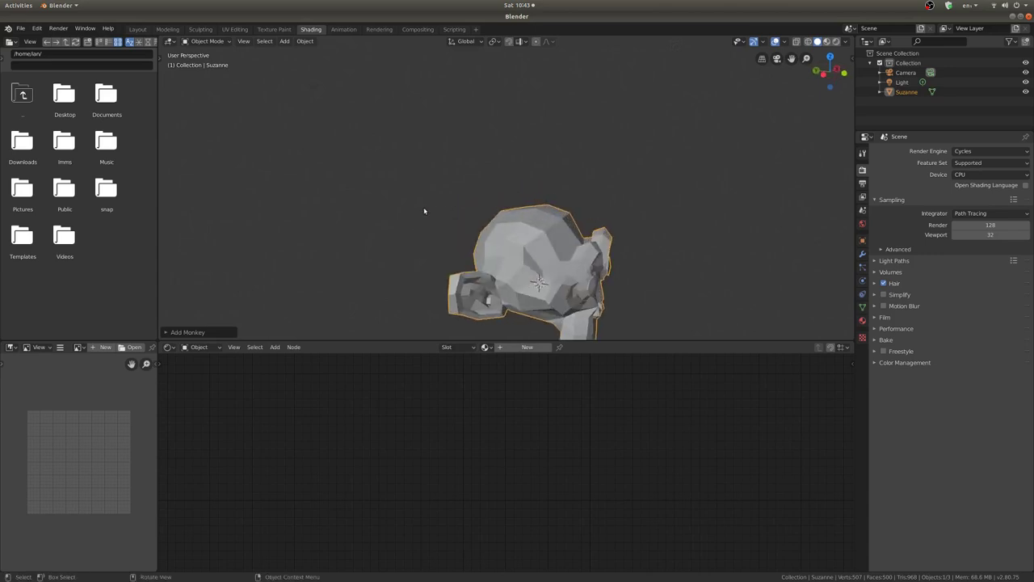
{"action": "key", "text": "KP_Decimal"}
{"action": "middle_click_drag", "start_coordinate": [506, 175], "coordinate": [564, 165]}
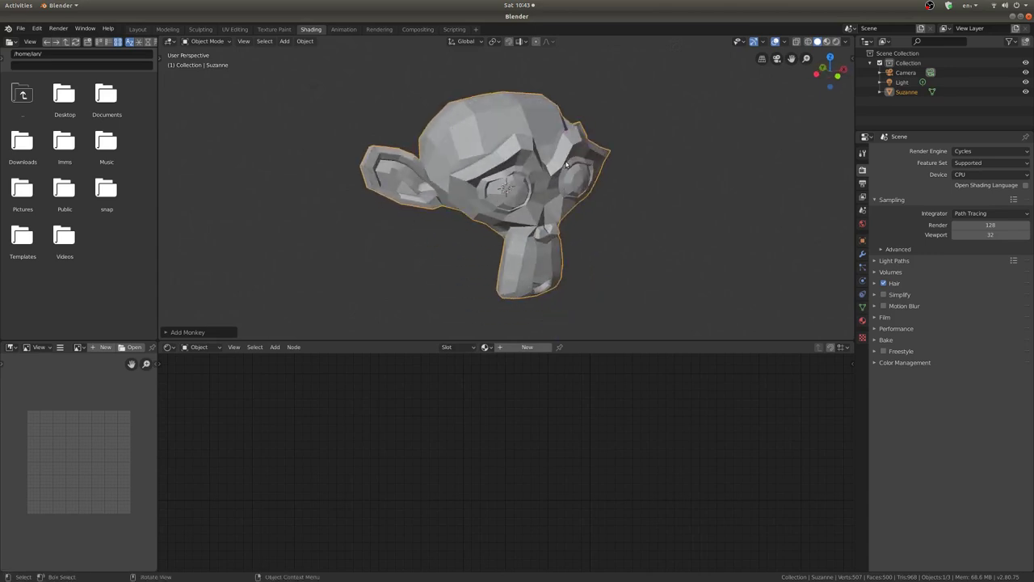
- Add a level-2 Subdivision with Ctrl+2 and apply the modifier
{"action": "key", "text": "ctrl+2"}
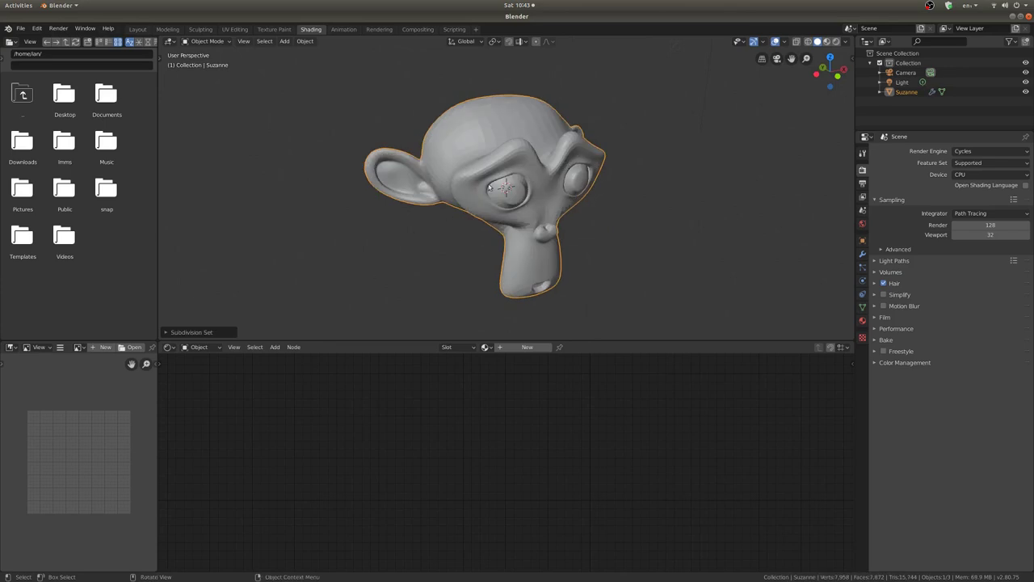
{"action": "right_click", "coordinate": [633, 158]}
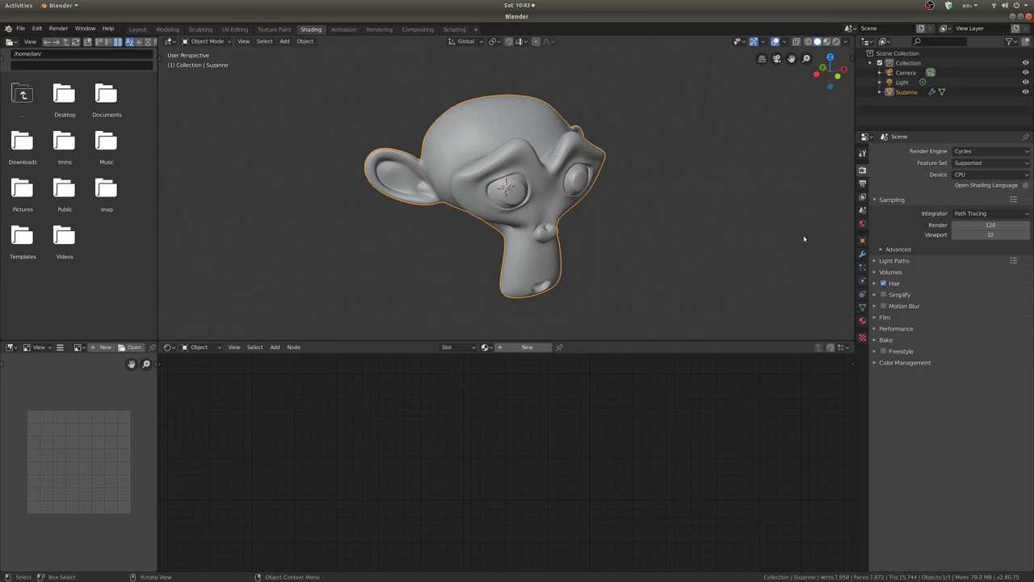
{"action": "left_click", "coordinate": [862, 254]}
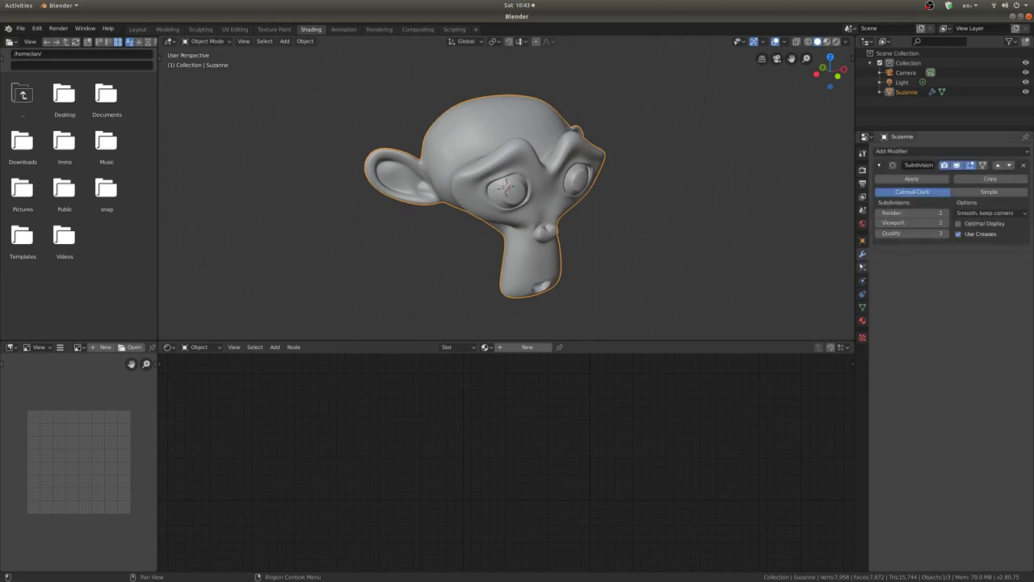
{"action": "left_click", "coordinate": [922, 180]}
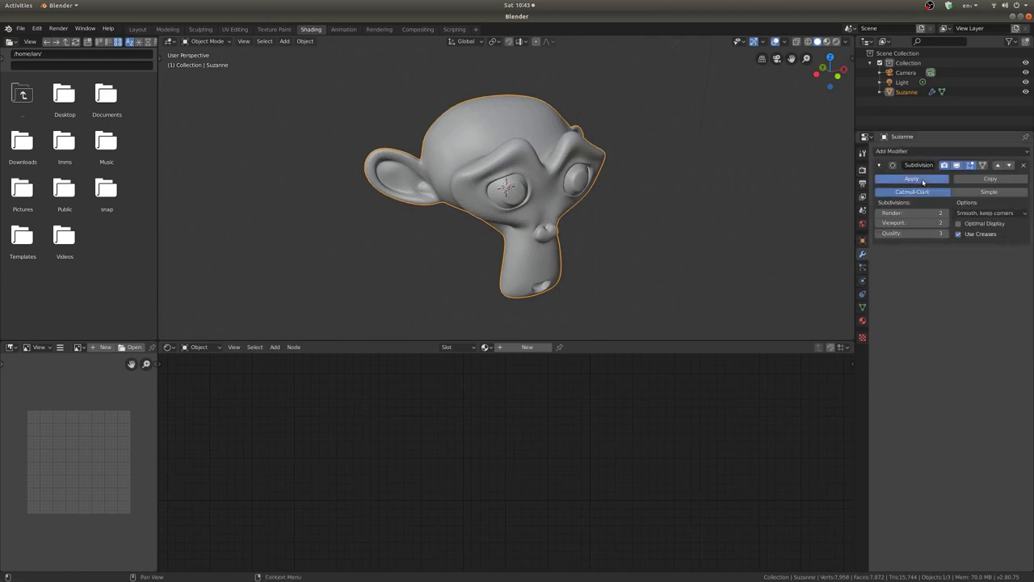
{"action": "scroll", "coordinate": [499, 182], "scroll_direction": "up", "scroll_amount": 3}
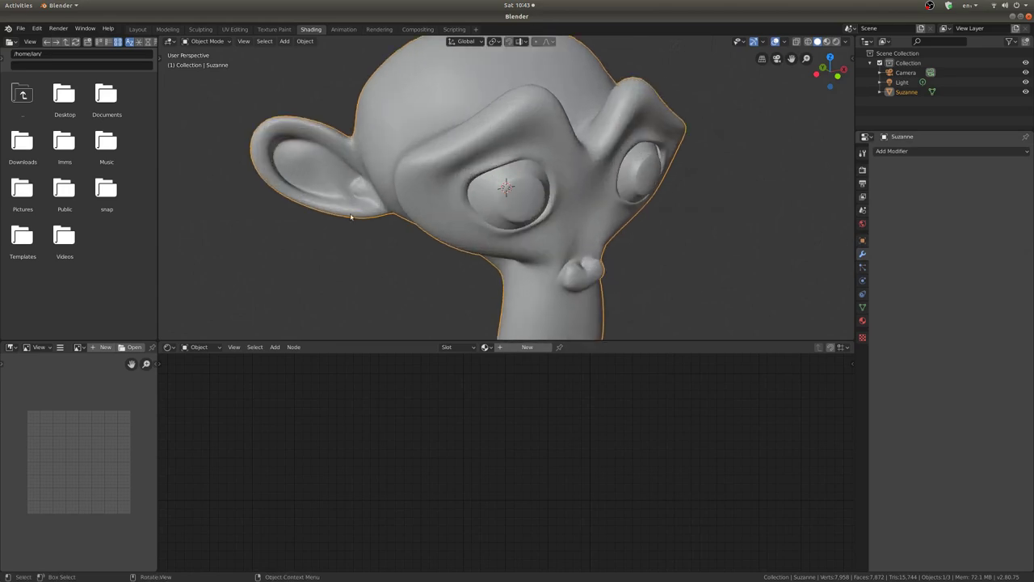
- Inspect Suzanne's dense subdivided mesh in Edit Mode, then return to Object Mode
{"action": "key", "text": "Tab"}
{"action": "middle_click_drag", "start_coordinate": [440, 212], "coordinate": [492, 185]}
{"action": "key", "text": "ctrl+Tab"}
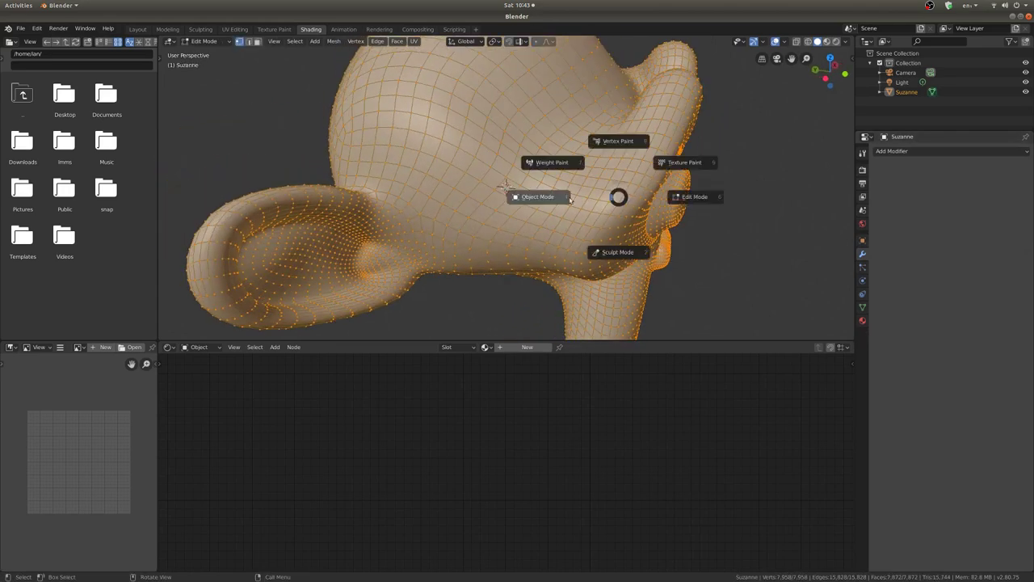
{"action": "left_click", "coordinate": [541, 197]}
{"action": "scroll", "coordinate": [553, 170], "scroll_direction": "down", "scroll_amount": 5}
{"action": "mouse_move", "coordinate": [553, 169]}
{"action": "middle_mouse_down"}
{"action": "mouse_move", "coordinate": [541, 160]}
{"action": "mouse_move", "coordinate": [562, 179]}
{"action": "mouse_move", "coordinate": [555, 185]}
{"action": "middle_mouse_up"}
- In Vertex Paint mode, apply Dirty Vertex Colors to Suzanne
{"action": "scroll", "coordinate": [547, 187], "scroll_direction": "down", "scroll_amount": 5}
{"action": "scroll", "coordinate": [554, 185], "scroll_direction": "up", "scroll_amount": 5}
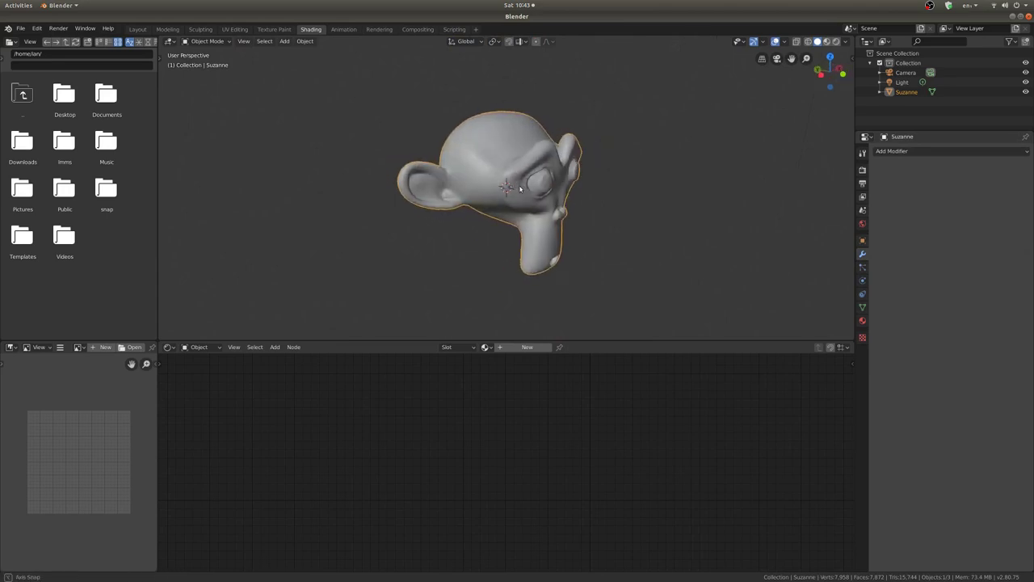
{"action": "key", "text": "ctrl+Tab"}
{"action": "left_click", "coordinate": [465, 158]}
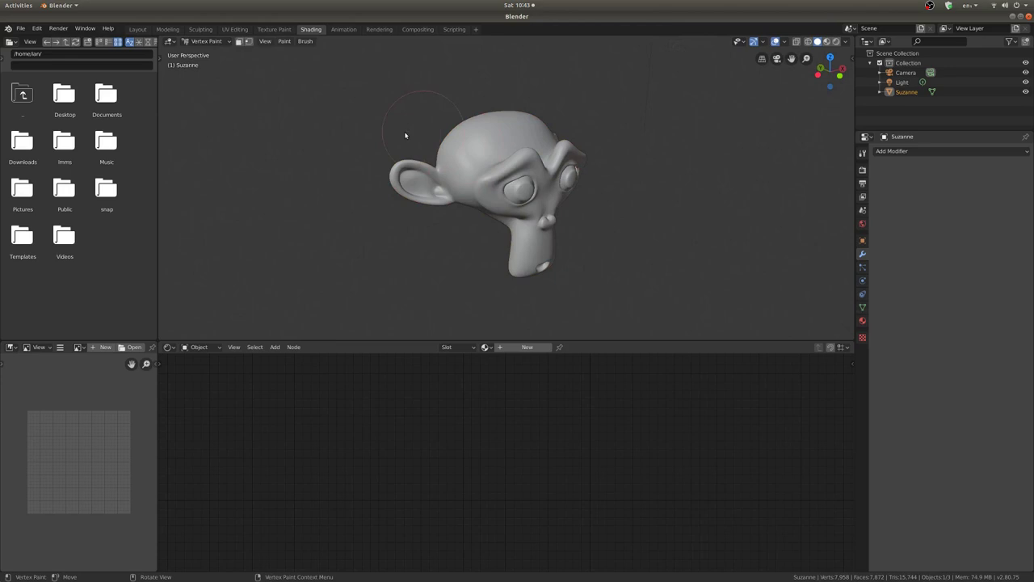
{"action": "left_click", "coordinate": [285, 41]}
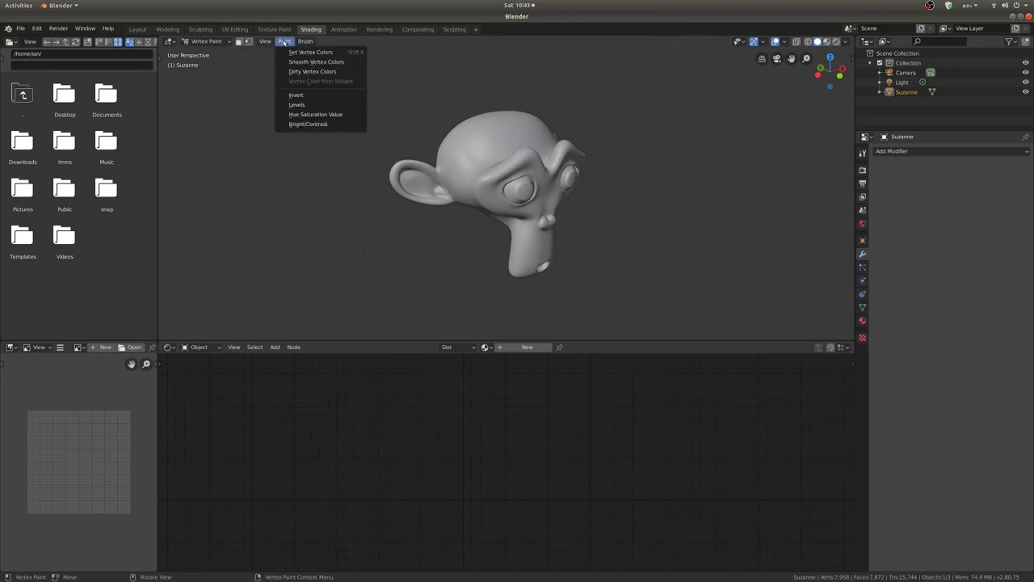
{"action": "left_click", "coordinate": [319, 72]}
- Orbit around Suzanne to inspect the darkened creases and cavities
{"action": "scroll", "coordinate": [404, 199], "scroll_direction": "up", "scroll_amount": 5}
{"action": "middle_click_drag", "start_coordinate": [404, 199], "coordinate": [314, 247]}
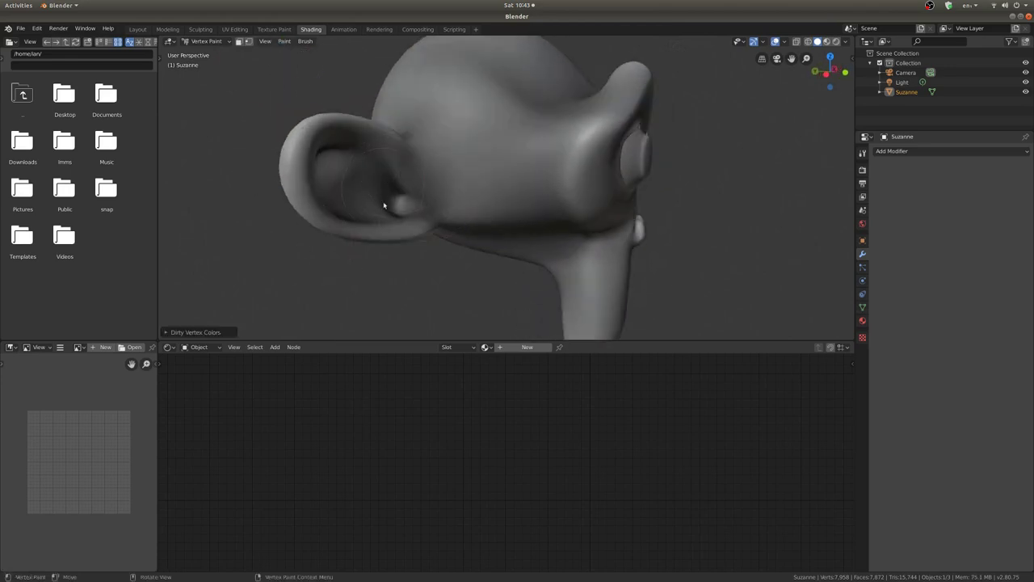
{"action": "scroll", "coordinate": [443, 229], "scroll_direction": "down", "scroll_amount": 5}
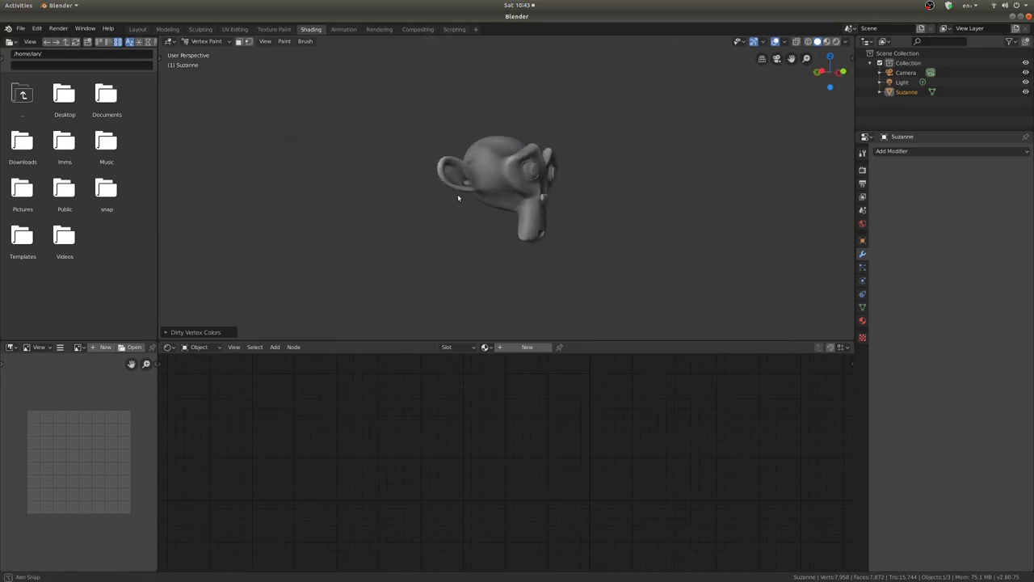
{"action": "scroll", "coordinate": [455, 196], "scroll_direction": "up", "scroll_amount": 3}
{"action": "mouse_move", "coordinate": [455, 196]}
{"action": "middle_mouse_down"}
{"action": "mouse_move", "coordinate": [535, 64]}
{"action": "mouse_move", "coordinate": [555, 170]}
{"action": "mouse_move", "coordinate": [440, 202]}
{"action": "mouse_move", "coordinate": [574, 177]}
{"action": "mouse_move", "coordinate": [509, 186]}
{"action": "mouse_move", "coordinate": [595, 179]}
{"action": "mouse_move", "coordinate": [612, 210]}
{"action": "mouse_move", "coordinate": [447, 280]}
{"action": "middle_mouse_up"}
{"action": "scroll", "coordinate": [527, 188], "scroll_direction": "down", "scroll_amount": 2}
{"action": "scroll", "coordinate": [527, 186], "scroll_direction": "up", "scroll_amount": 1}
{"action": "scroll", "coordinate": [528, 186], "scroll_direction": "up", "scroll_amount": 2}
{"action": "scroll", "coordinate": [612, 210], "scroll_direction": "down", "scroll_amount": 3}
{"action": "scroll", "coordinate": [566, 222], "scroll_direction": "up", "scroll_amount": 1}
{"action": "scroll", "coordinate": [447, 279], "scroll_direction": "up", "scroll_amount": 1}
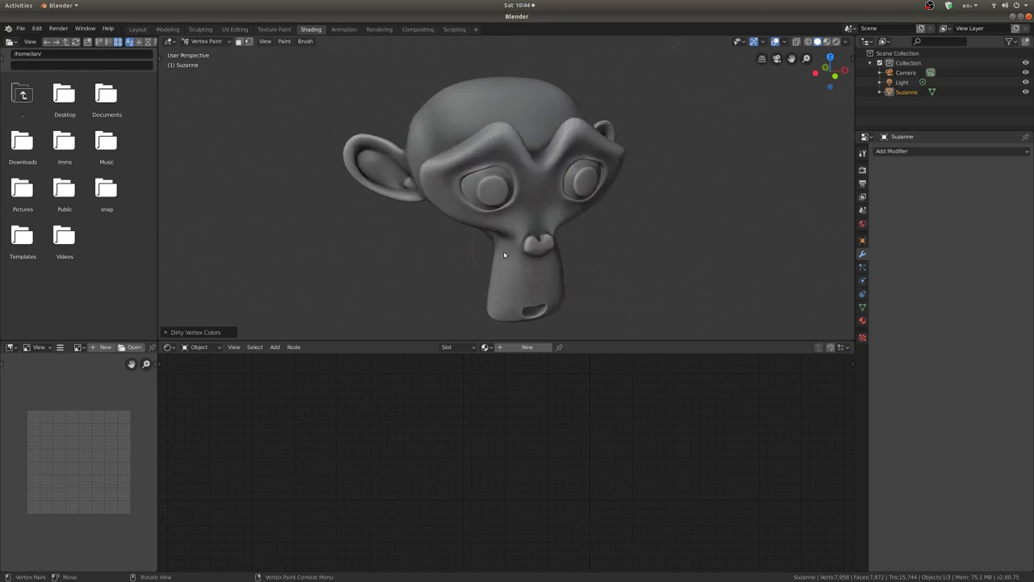
{"action": "key", "text": "ctrl+Tab"}
- Add a Vertex Colors Attribute node left of the Principled BSDF
{"action": "key", "text": "Escape"}
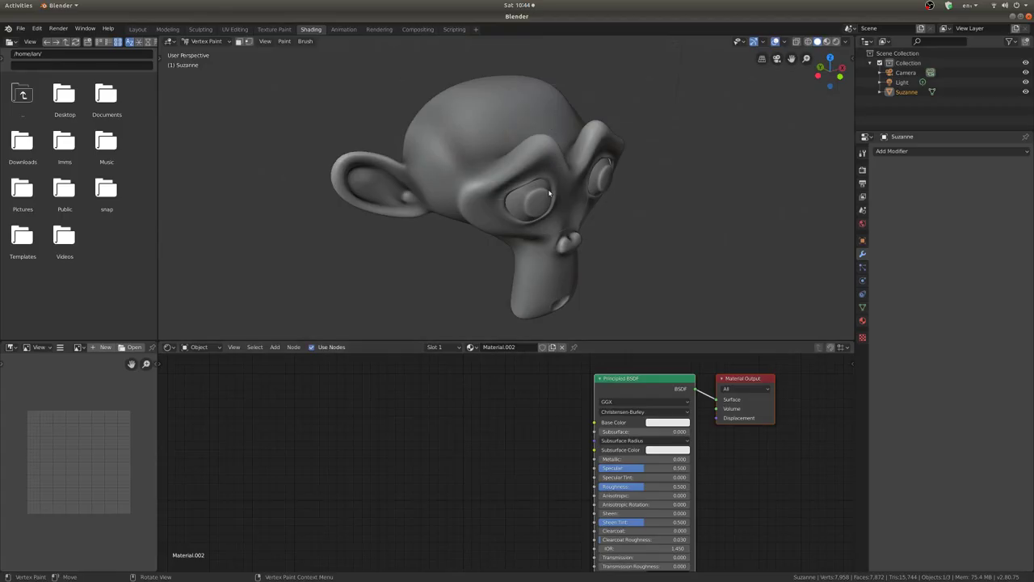
{"action": "scroll", "coordinate": [485, 440], "scroll_direction": "down", "scroll_amount": 1}
{"action": "middle_click_drag", "start_coordinate": [472, 439], "coordinate": [524, 436]}
{"action": "key", "text": "shift+a"}
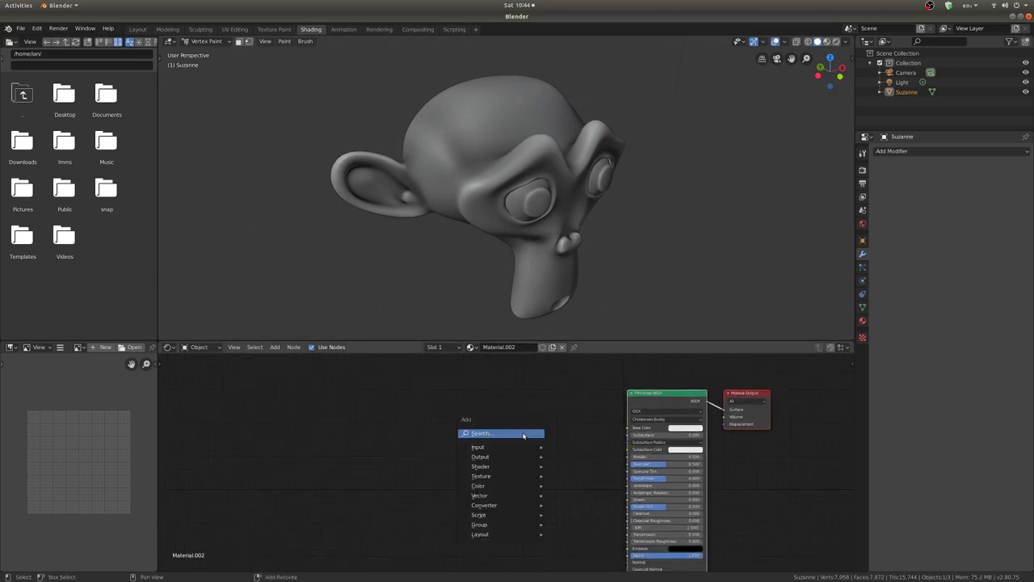
{"action": "mouse_move", "coordinate": [522, 447]}
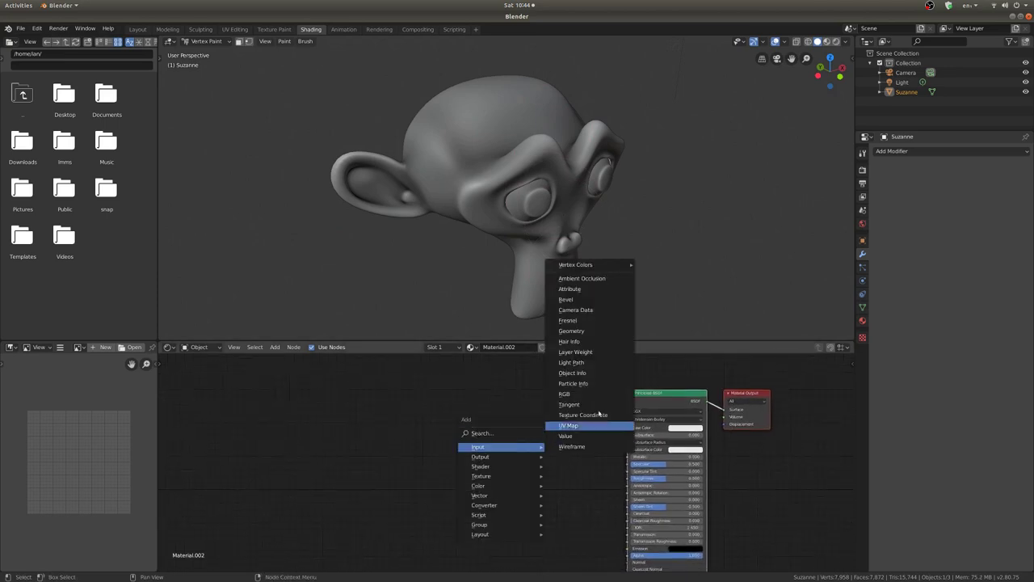
{"action": "left_click", "coordinate": [622, 265]}
{"action": "left_click", "coordinate": [485, 432]}
- Back in Object Mode with Rendered shading, link the Attribute Color into the Principled BSDF Subsurface input
{"action": "key", "text": "ctrl+Tab"}
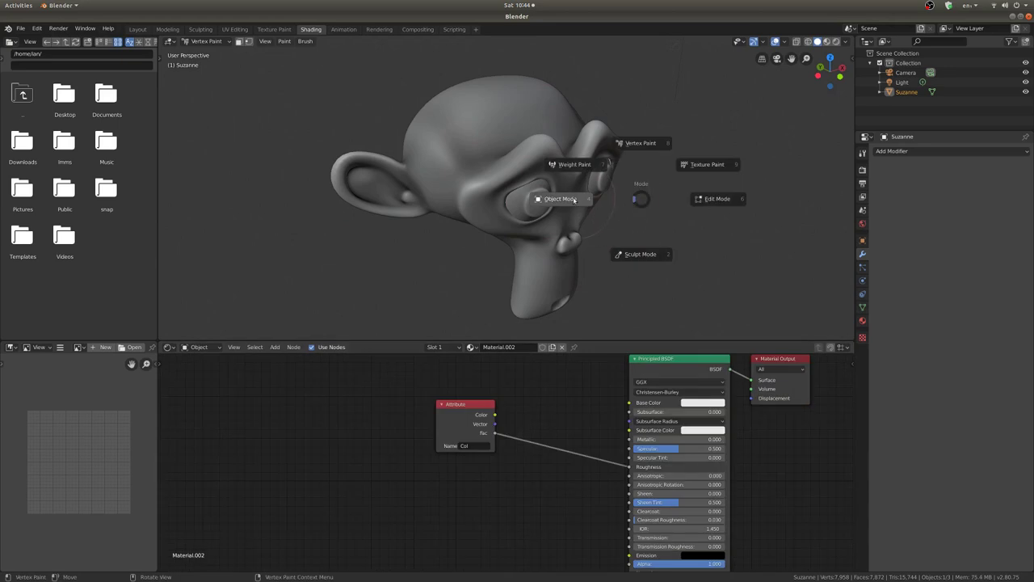
{"action": "left_click", "coordinate": [571, 200]}
{"action": "key", "text": "z"}
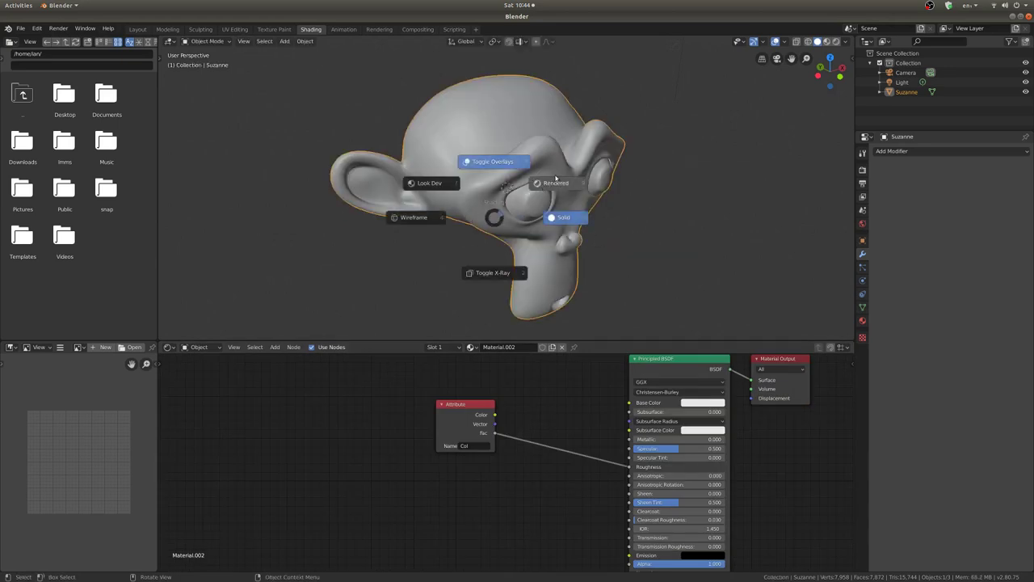
{"action": "left_click", "coordinate": [559, 176]}
{"action": "scroll", "coordinate": [558, 176], "scroll_direction": "up", "scroll_amount": 3}
{"action": "left_click_drag", "start_coordinate": [352, 434], "coordinate": [558, 446]}
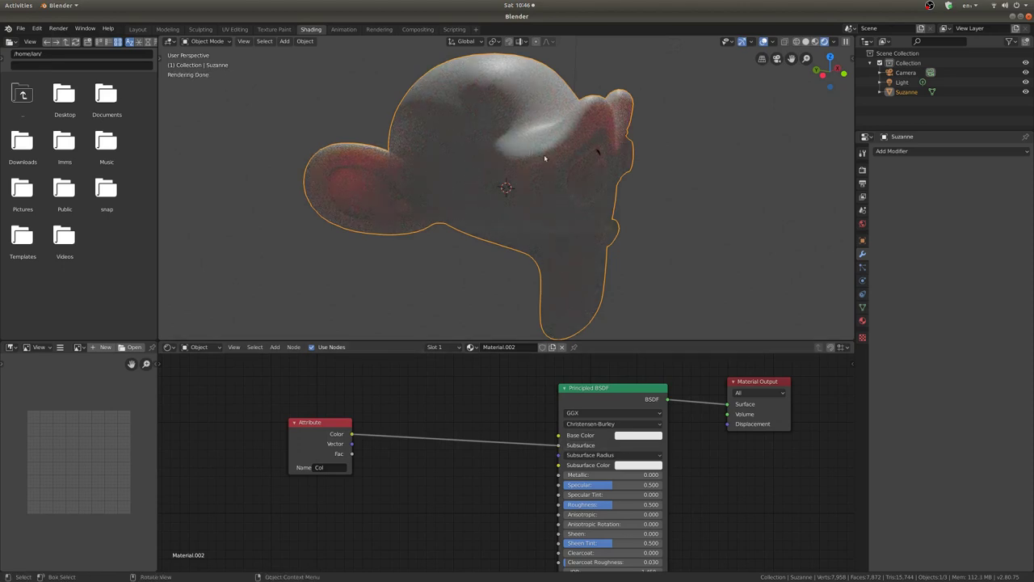
- Zoom out around the rendered Suzanne and select the scene's light
{"action": "scroll", "coordinate": [578, 168], "scroll_direction": "down", "scroll_amount": 3}
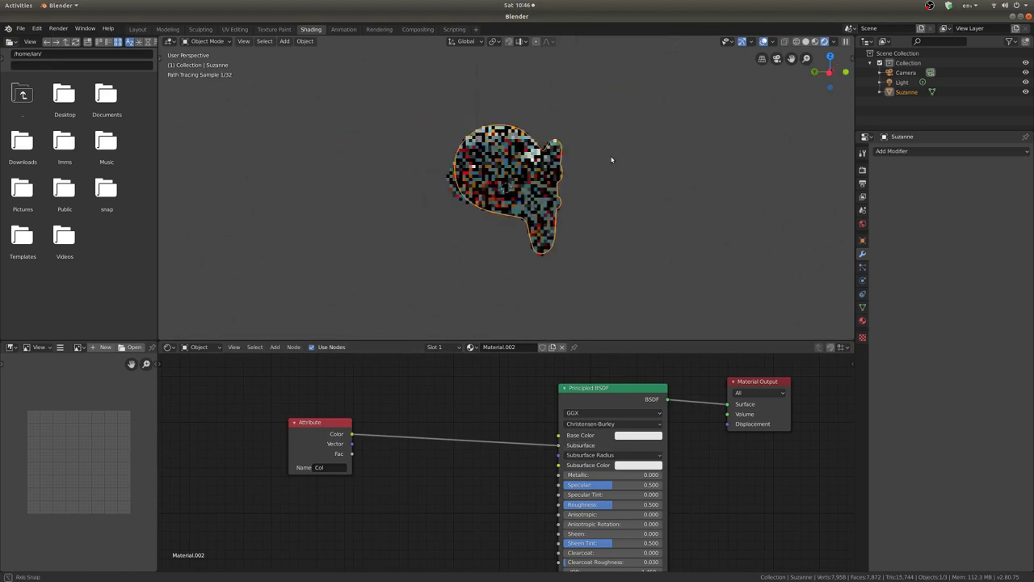
{"action": "middle_click_drag", "start_coordinate": [611, 162], "coordinate": [538, 126]}
{"action": "scroll", "coordinate": [637, 113], "scroll_direction": "down", "scroll_amount": 3}
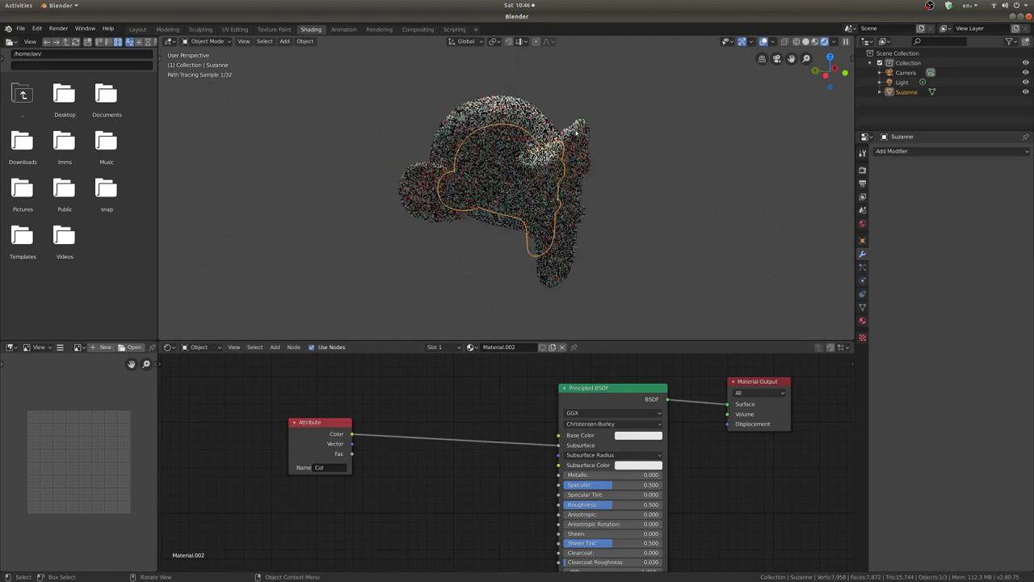
{"action": "scroll", "coordinate": [538, 126], "scroll_direction": "down", "scroll_amount": 4}
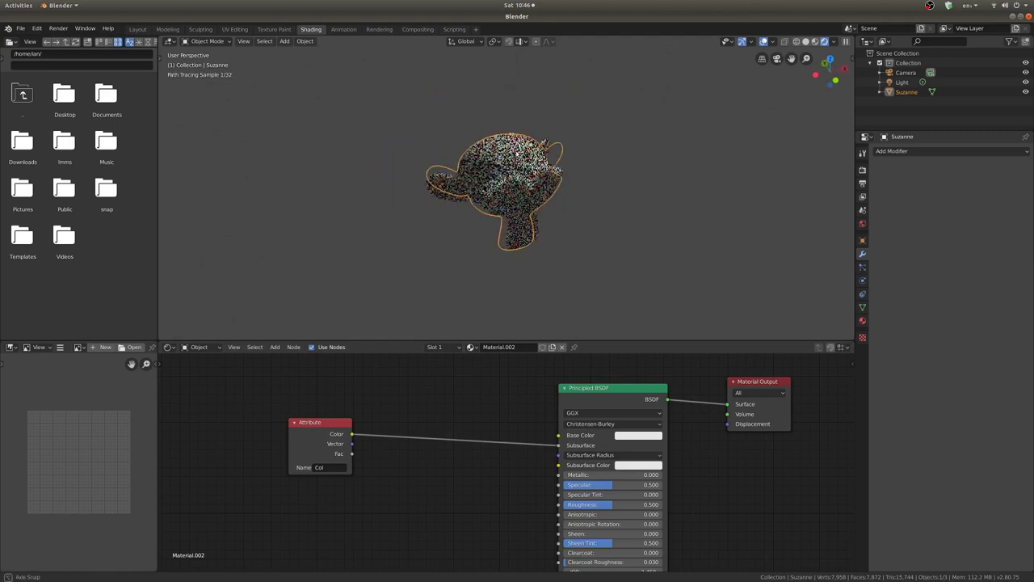
{"action": "left_click", "coordinate": [625, 155]}
- From Top view, grab the light and move it up and to the left
{"action": "key", "text": "KP_7"}
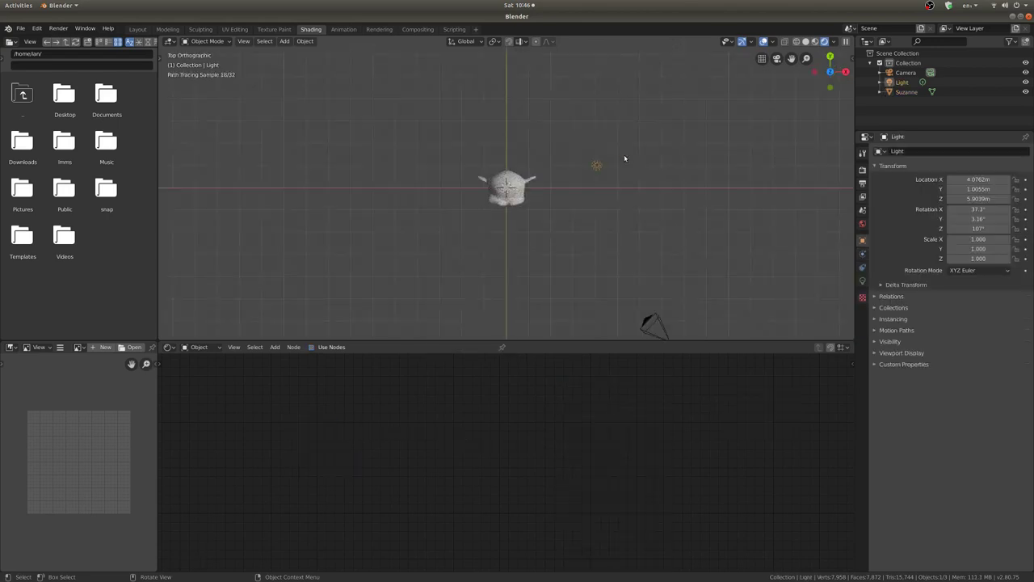
{"action": "key", "text": "g"}
{"action": "left_click", "coordinate": [526, 133]}
{"action": "middle_click_drag", "start_coordinate": [526, 134], "coordinate": [527, 101]}
{"action": "key", "text": "g"}
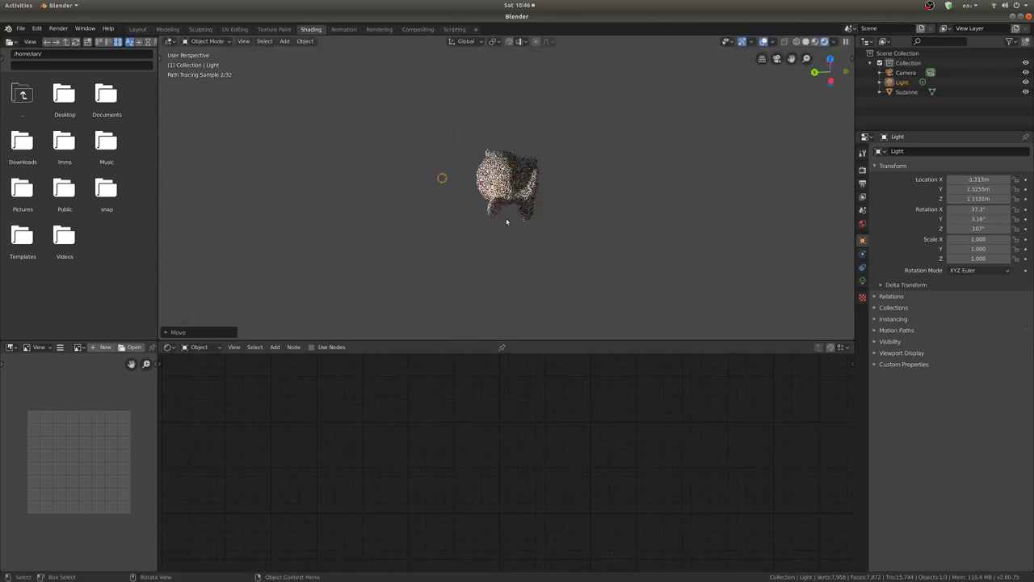
{"action": "left_click", "coordinate": [385, 149]}
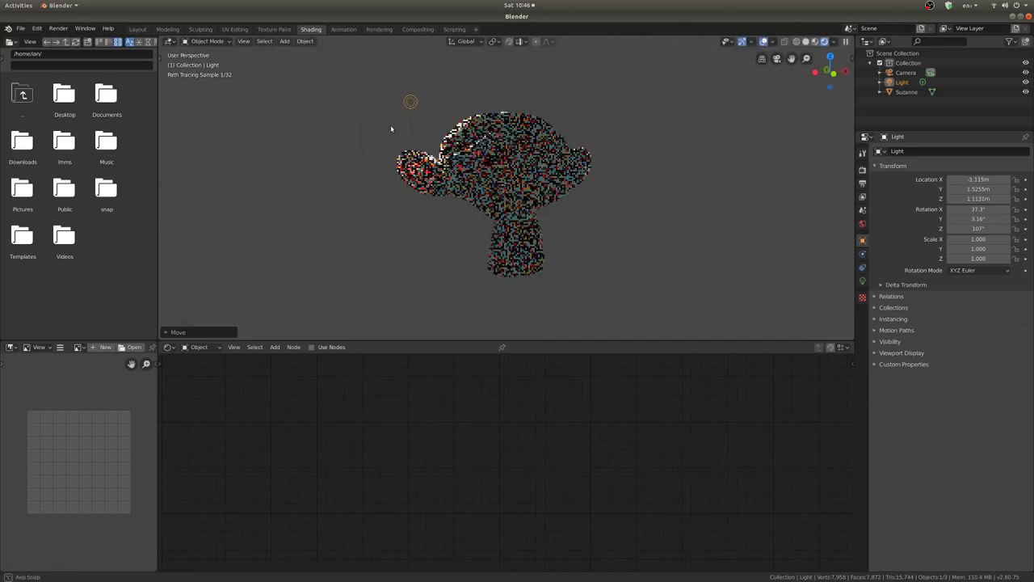
- Move the light beside Suzanne to about (-1.7366, 0.76035, 0.97851) m and check the lighting
{"action": "key", "text": "g"}
{"action": "left_click", "coordinate": [436, 174]}
{"action": "scroll", "coordinate": [436, 173], "scroll_direction": "up", "scroll_amount": 2}
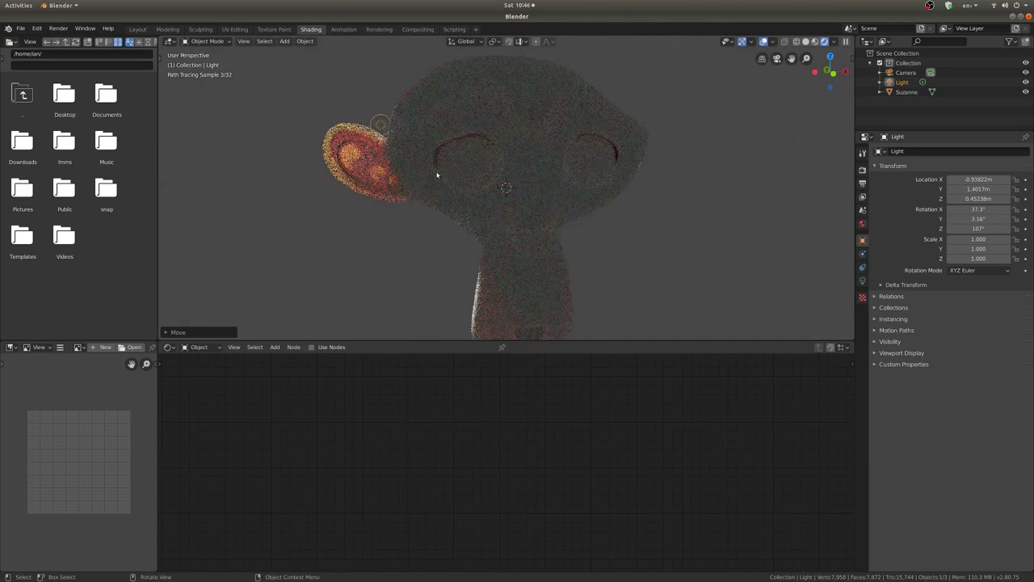
{"action": "middle_click_drag", "start_coordinate": [518, 220], "coordinate": [467, 220]}
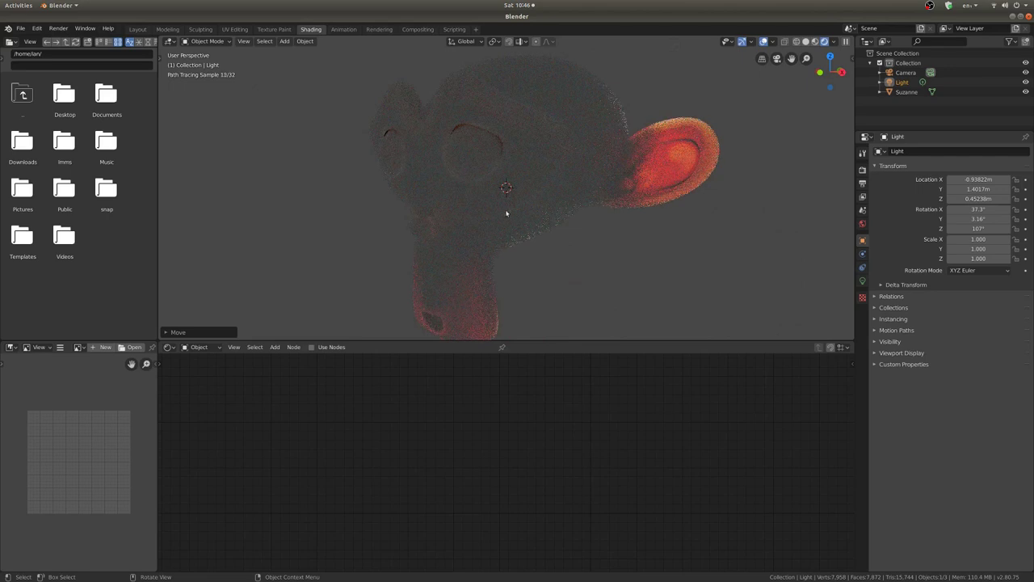
{"action": "scroll", "coordinate": [558, 208], "scroll_direction": "down", "scroll_amount": 4}
{"action": "key", "text": "g"}
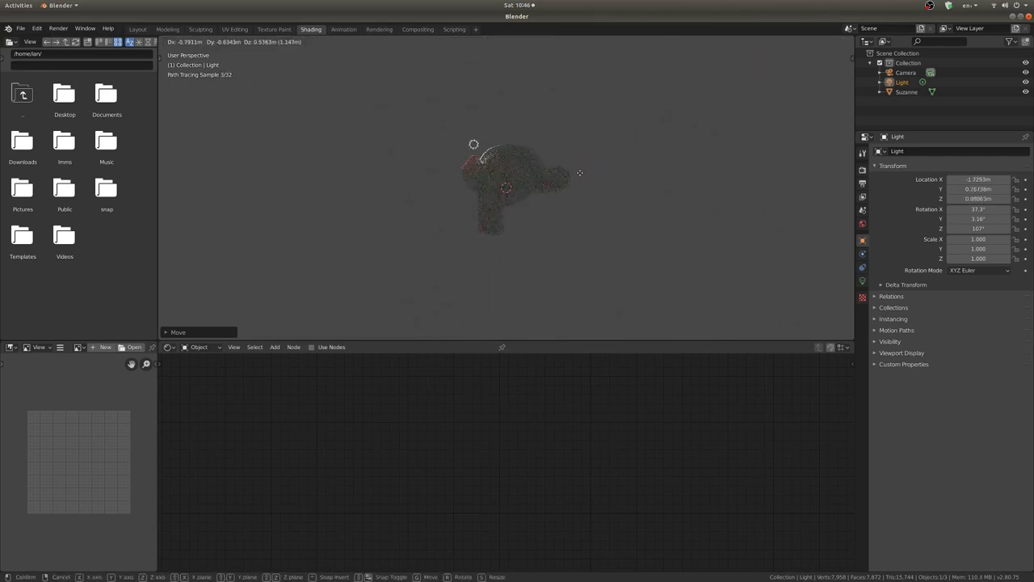
{"action": "left_click", "coordinate": [562, 161]}
{"action": "scroll", "coordinate": [507, 185], "scroll_direction": "up", "scroll_amount": 4}
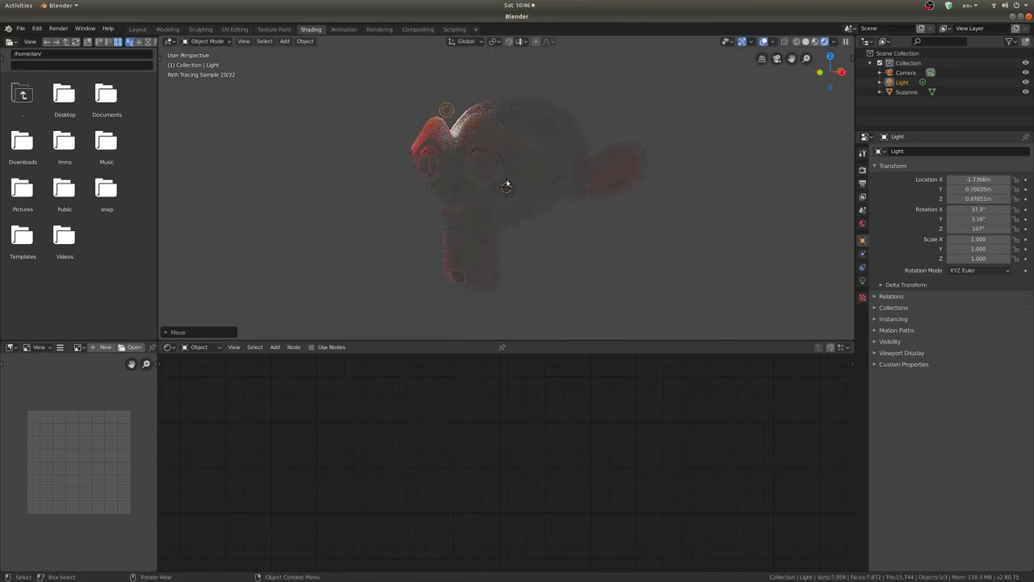
{"action": "middle_click_drag", "start_coordinate": [506, 185], "coordinate": [615, 192]}
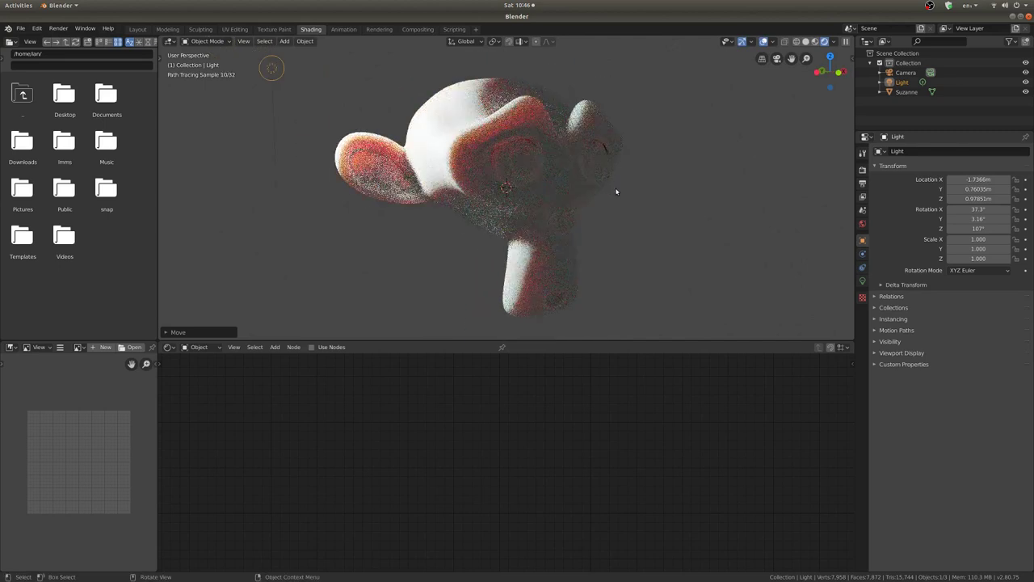
{"action": "left_click", "coordinate": [553, 196]}
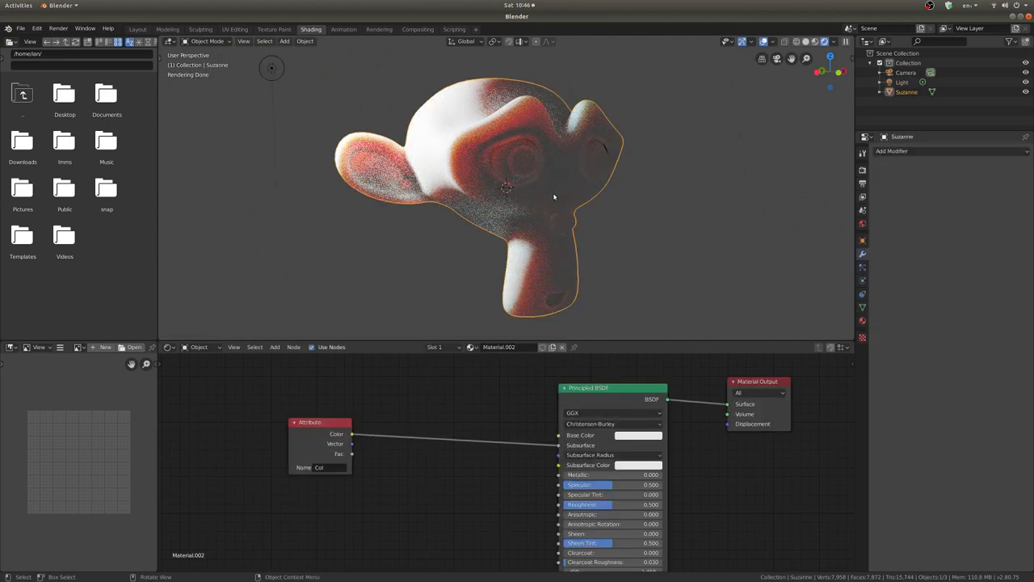